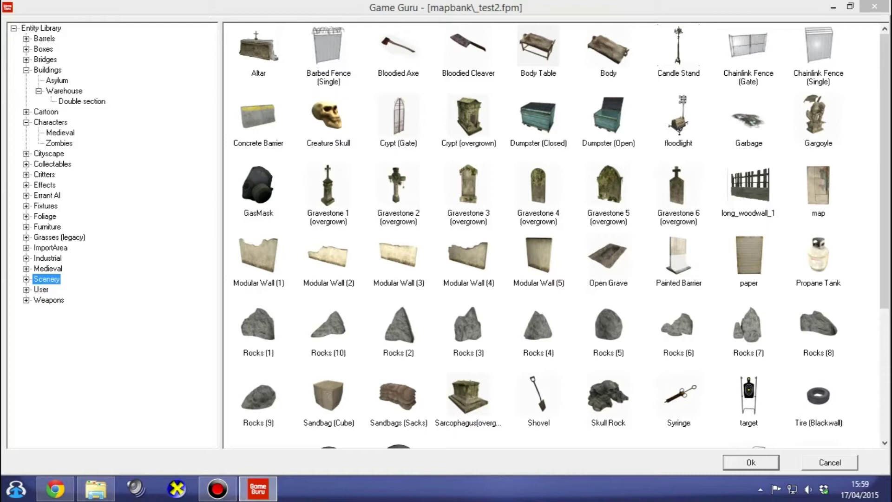
Step: Load Modular Wall (5) from the Scenery entity library and switch from top-down to free flight view facing the flat clearing
double_click(538, 256)
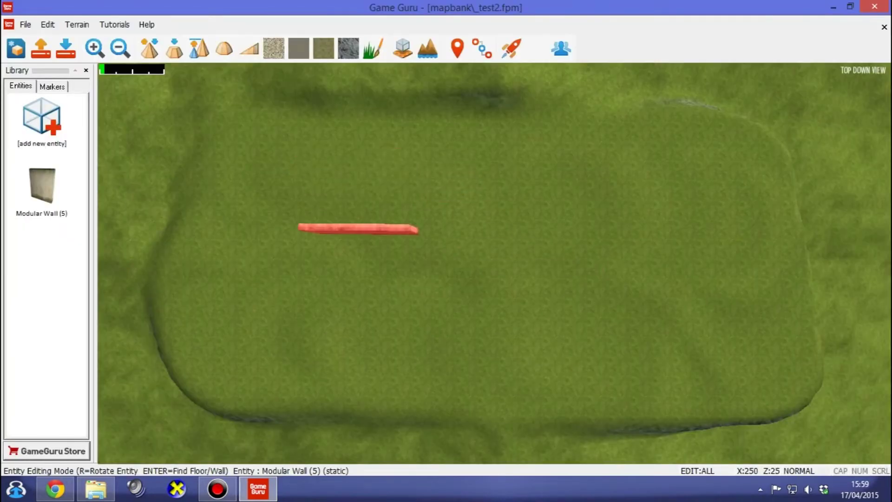
scroll(371, 237, "up", 5)
left_click(371, 237)
key("f")
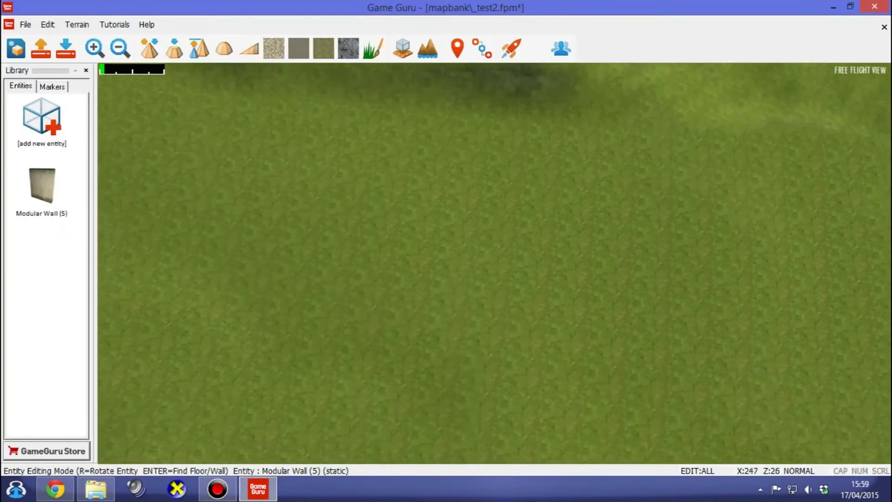
key("s")
right_click_drag(495, 263, 646, 136)
key("w")
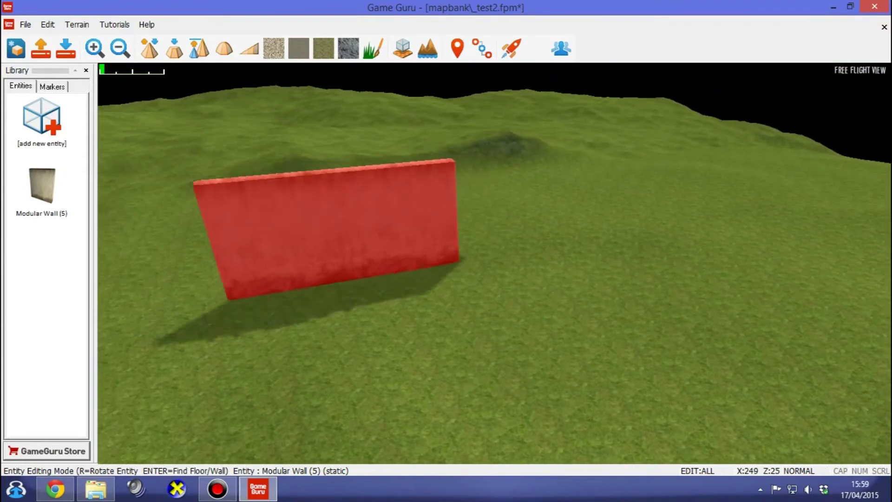
key("s")
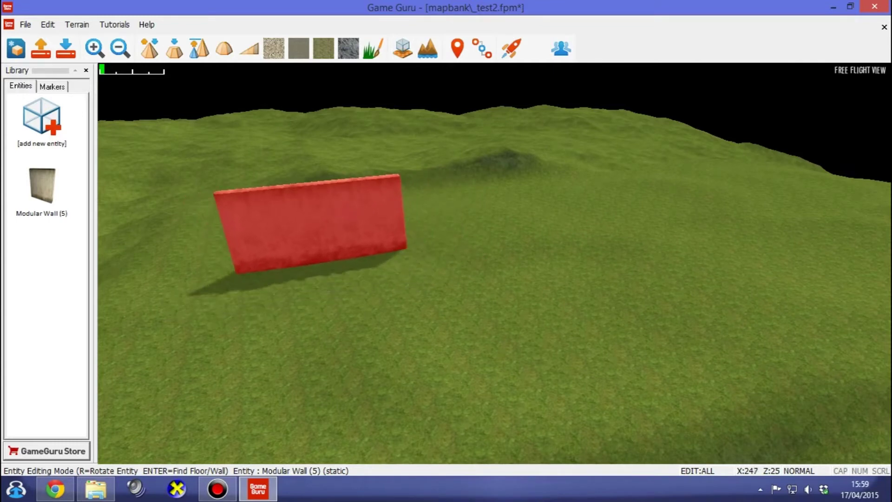
Step: Place two Modular Wall (5) pieces on the grass, putting the second in front of the first in GRID mode
left_click(310, 223)
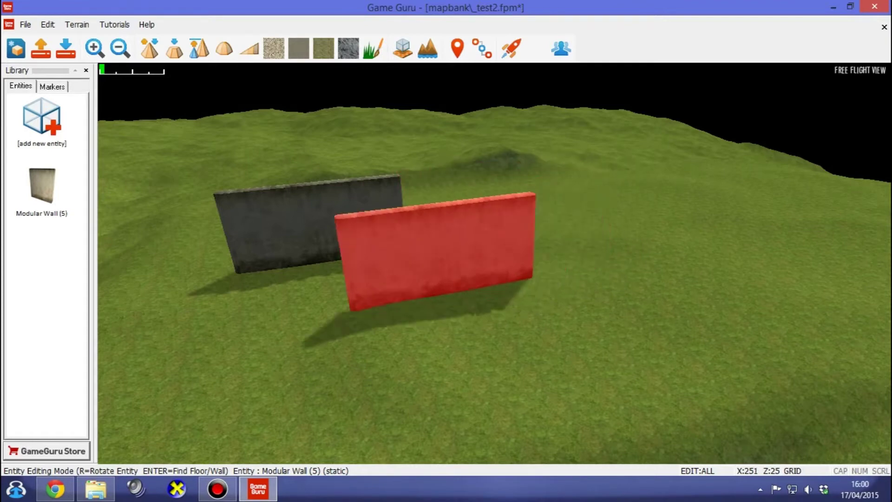
left_click(345, 265)
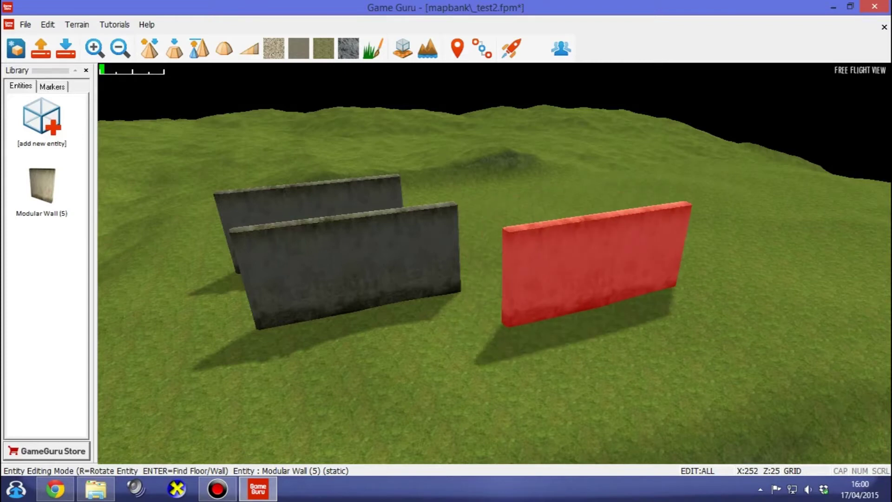
Step: Cycle the entity placement mode between SNAP and GRID, finishing in SNAP
key("g")
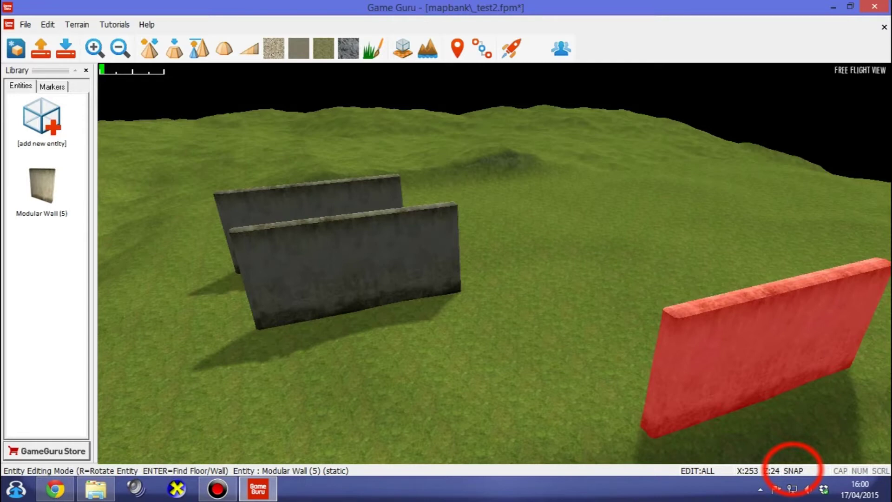
key("g")
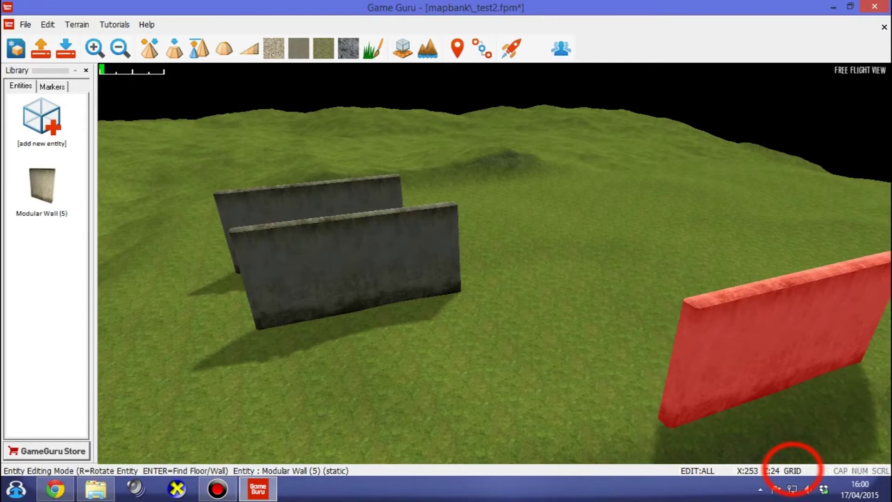
key("g")
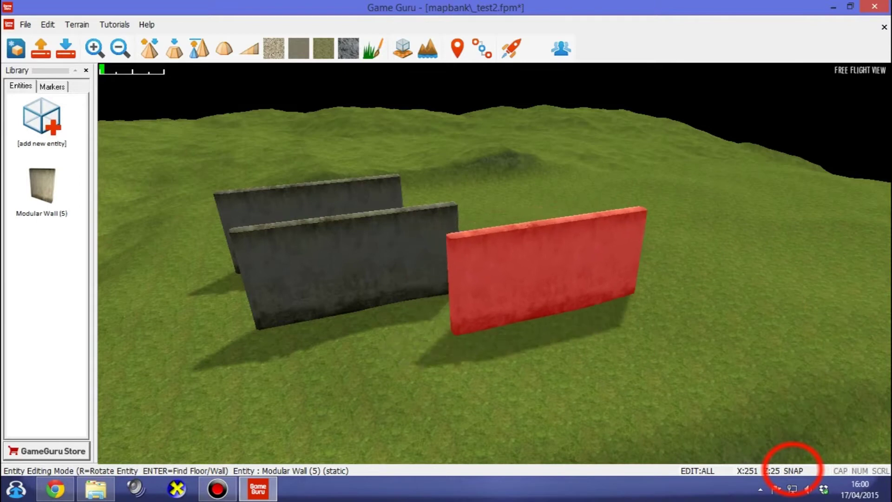
Step: Discard the unplaced wall and delete both walls standing on the grass
key("Delete")
left_click(395, 263)
key("Delete")
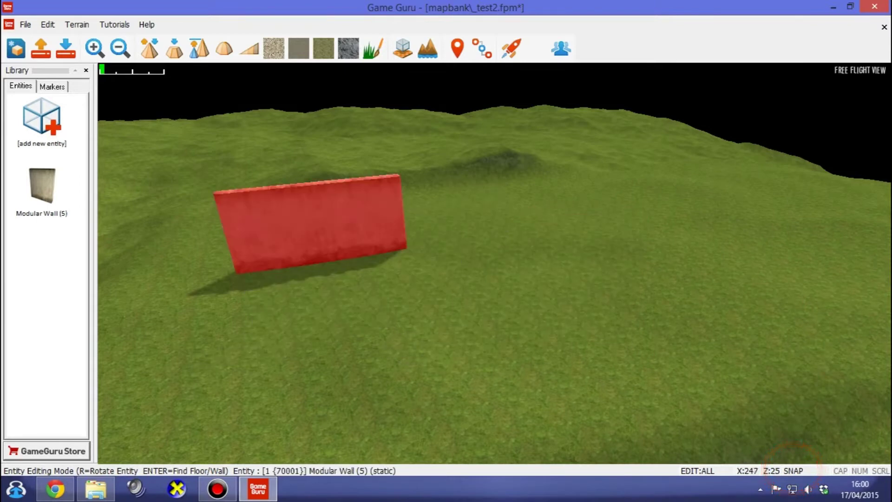
left_click(316, 223)
key("Delete")
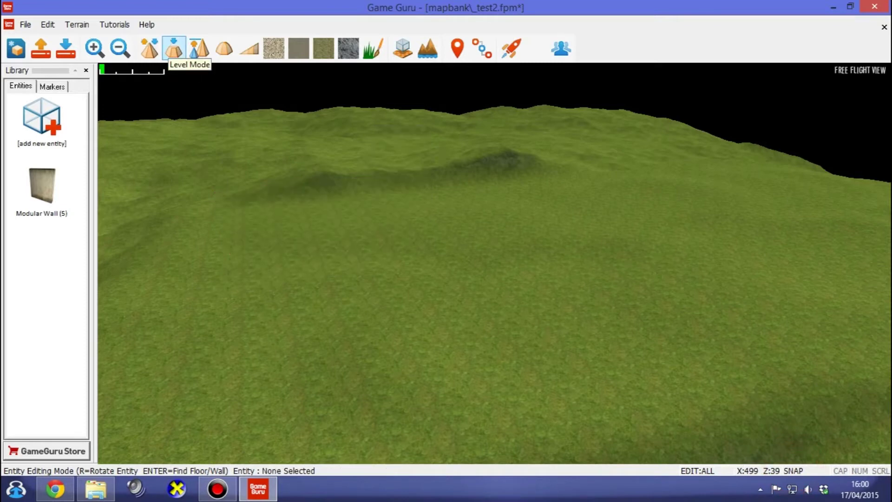
Step: Level the terrain across the clearing and paint it with the Pave texture
left_click(174, 48)
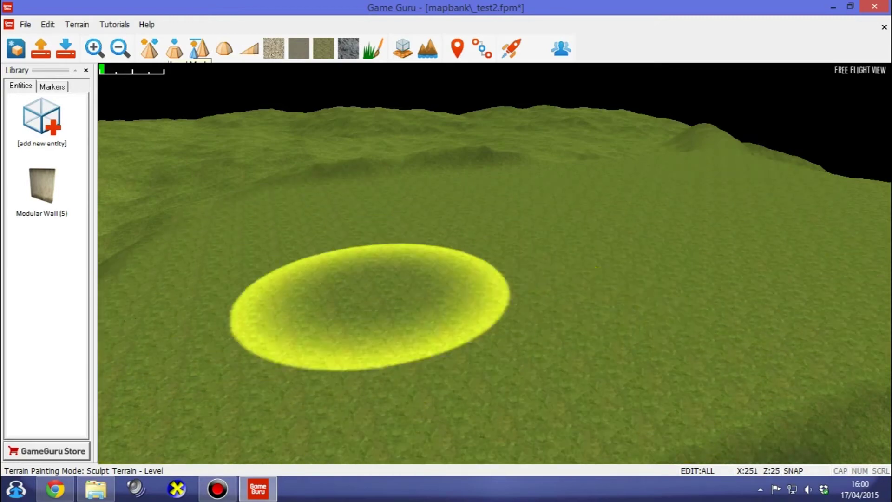
left_click(273, 48)
mouse_move(516, 241)
left_mouse_down()
mouse_move(299, 269)
mouse_move(677, 205)
mouse_move(490, 369)
mouse_move(665, 255)
mouse_move(597, 209)
mouse_move(607, 199)
mouse_move(781, 325)
mouse_move(269, 368)
mouse_move(563, 176)
mouse_move(667, 249)
mouse_move(358, 386)
mouse_move(580, 218)
mouse_move(434, 266)
mouse_move(470, 236)
mouse_move(370, 229)
left_mouse_up()
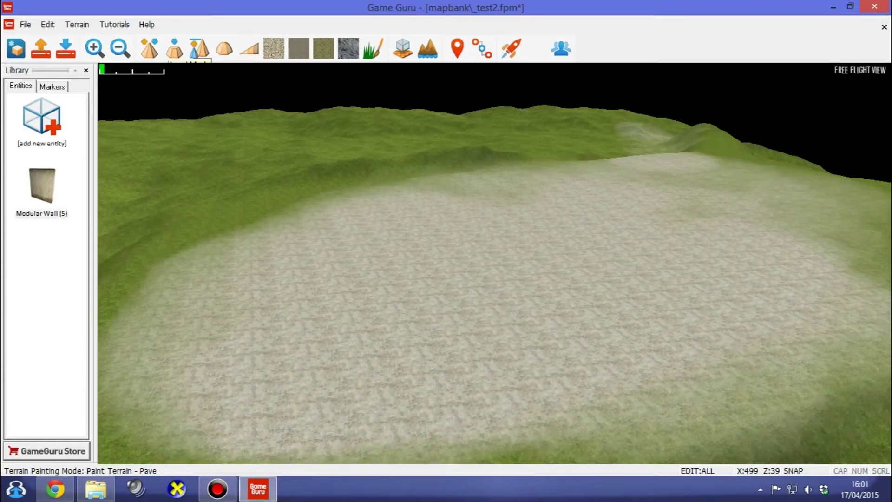
Step: Snap three Modular Wall (5) pieces in a straight line along the paving's far edge, add a rotated fourth, and discard the spare piece
left_click(42, 186)
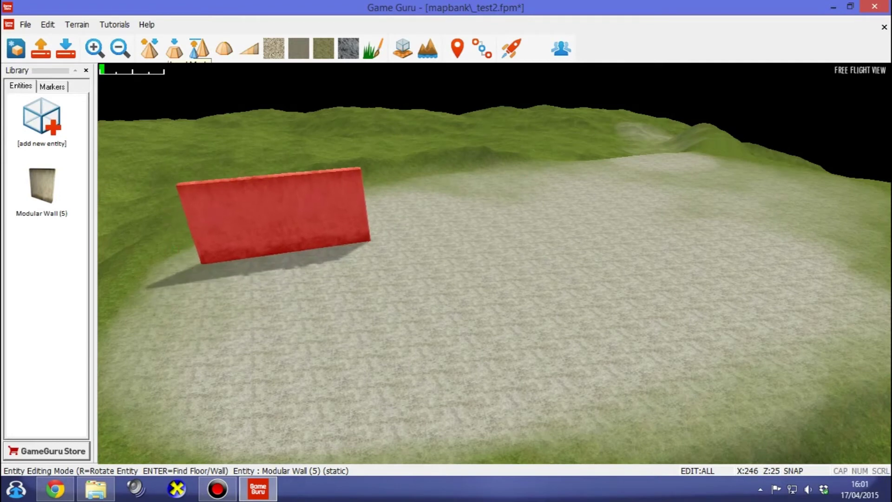
left_click(283, 205)
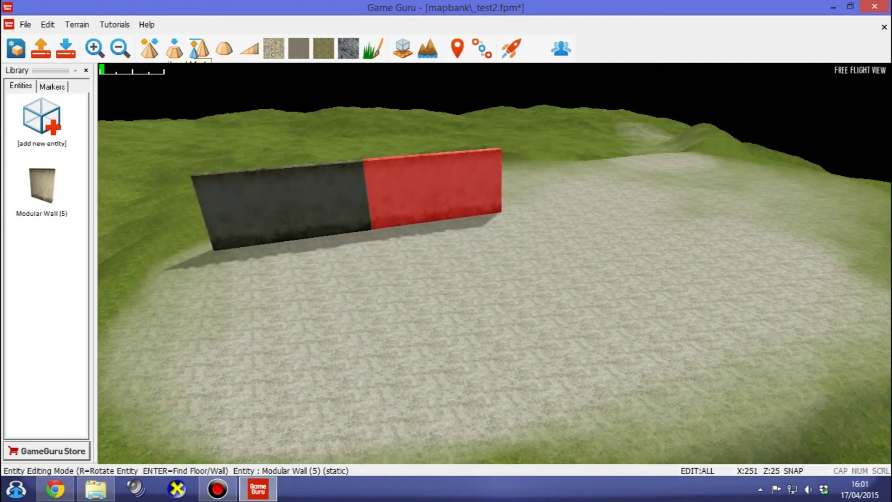
left_click(432, 188)
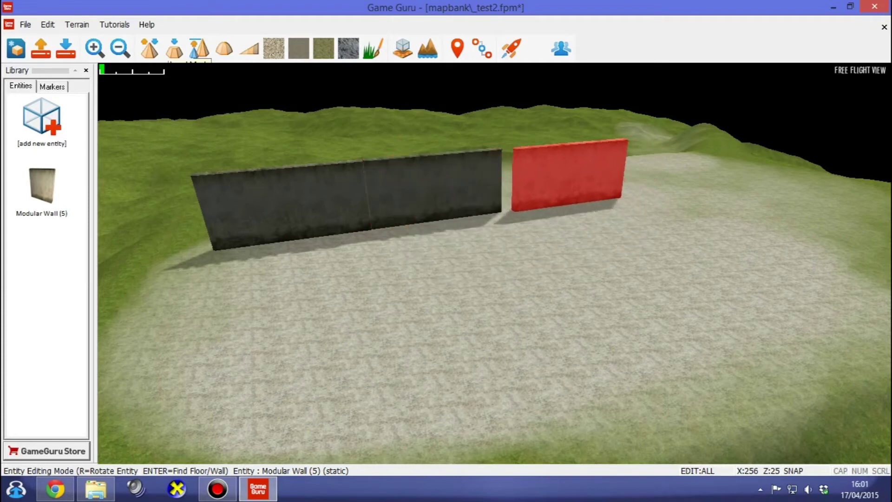
left_click(558, 176)
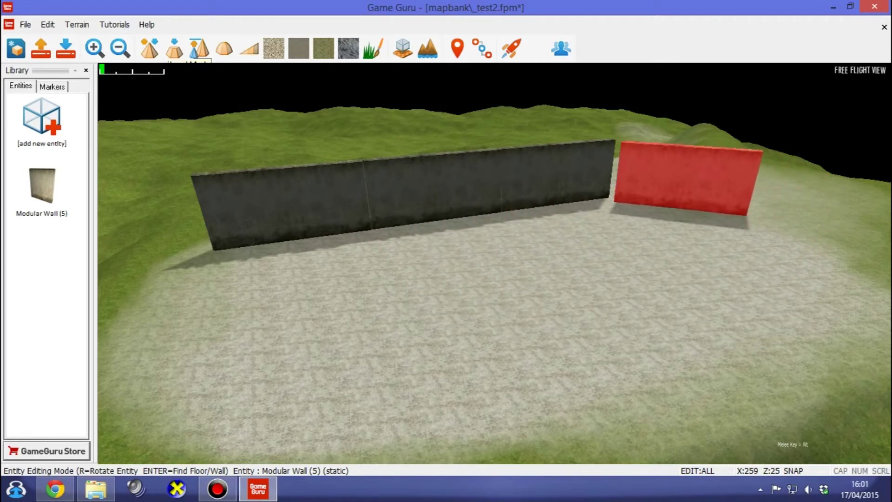
left_click(678, 185)
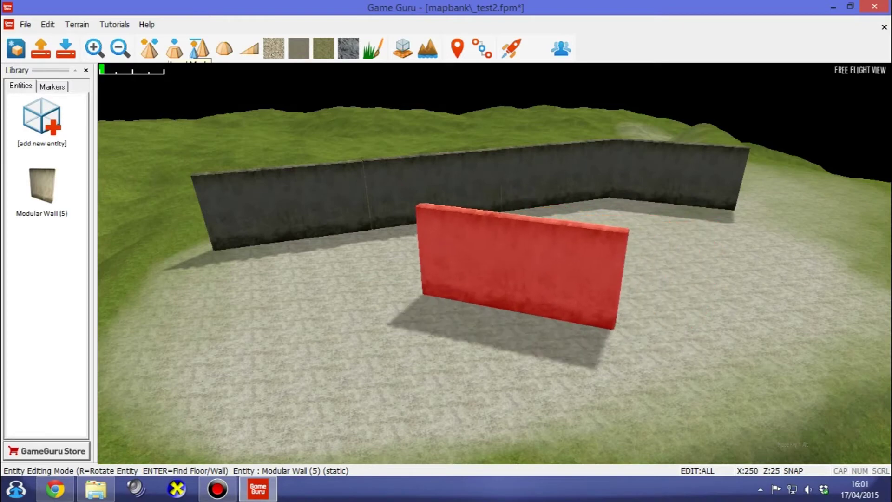
key("Delete")
Step: Load the Concrete Barrier from the Scenery library and snap six barriers into a straight row in front of the wall
left_click(42, 120)
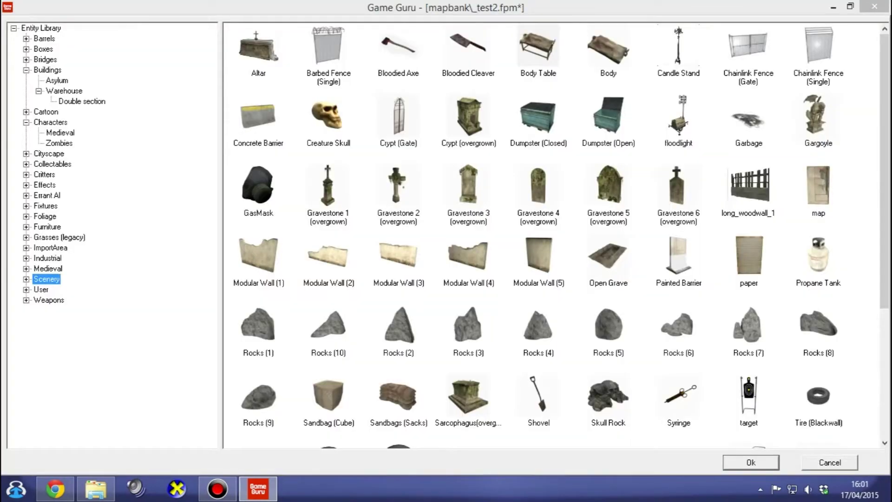
double_click(259, 117)
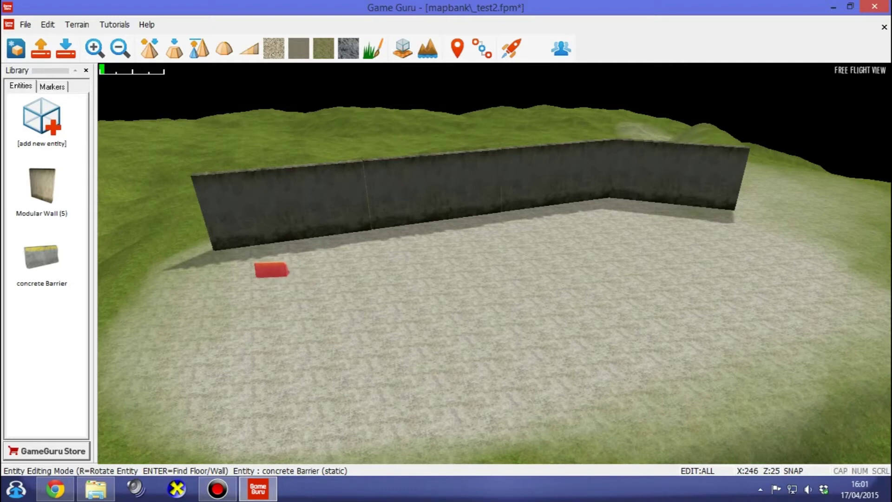
left_click(262, 272)
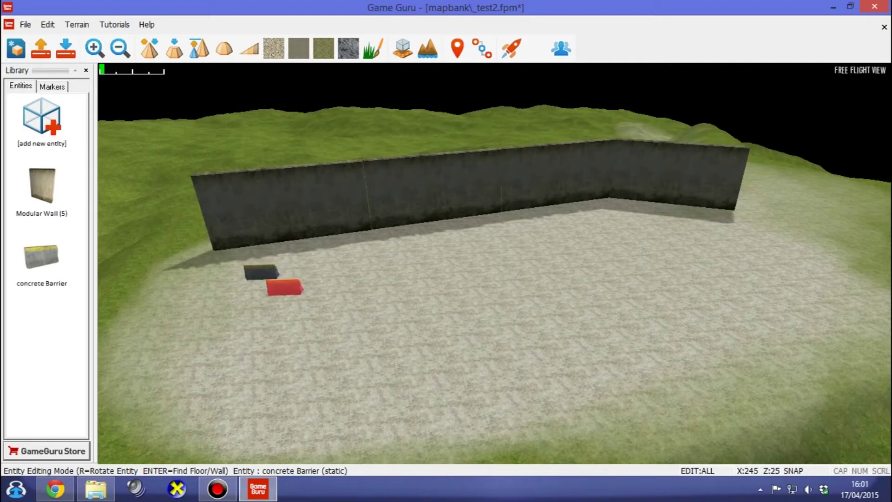
left_click(292, 271)
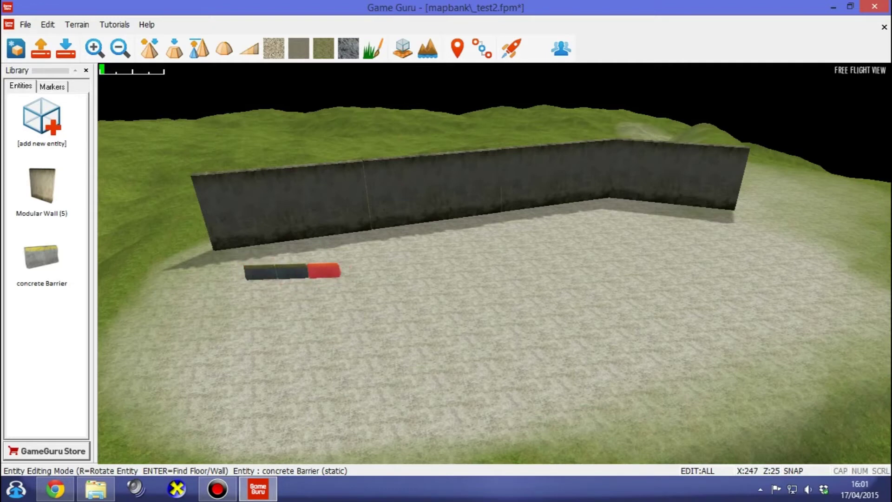
left_click(324, 271)
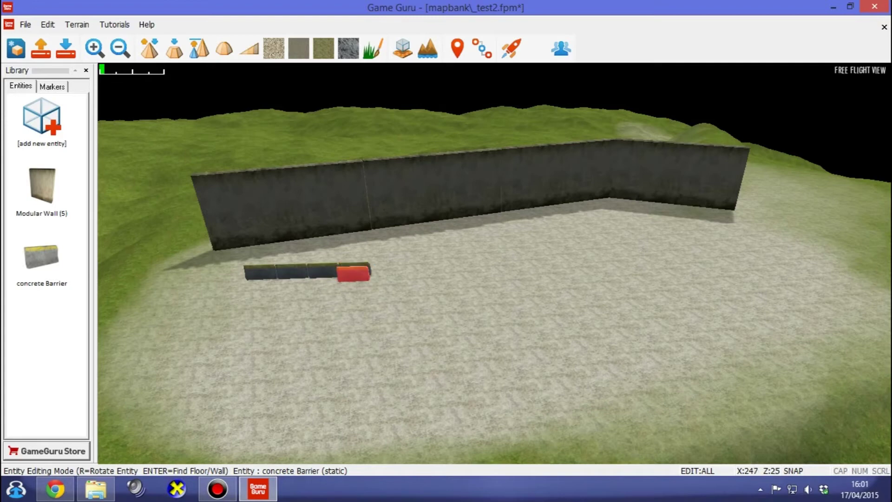
left_click(353, 273)
left_click(386, 269)
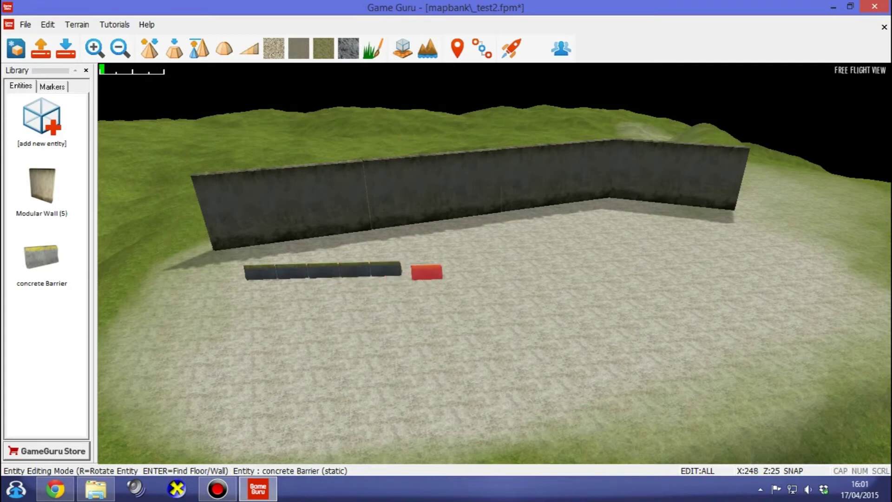
left_click(417, 268)
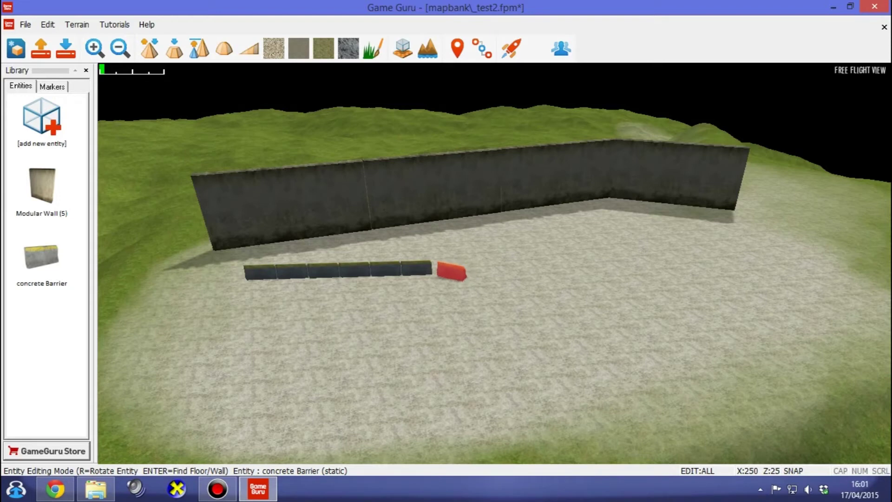
Step: Extend the barrier row with three concrete barriers rotated slightly toward the viewer
left_click(445, 270)
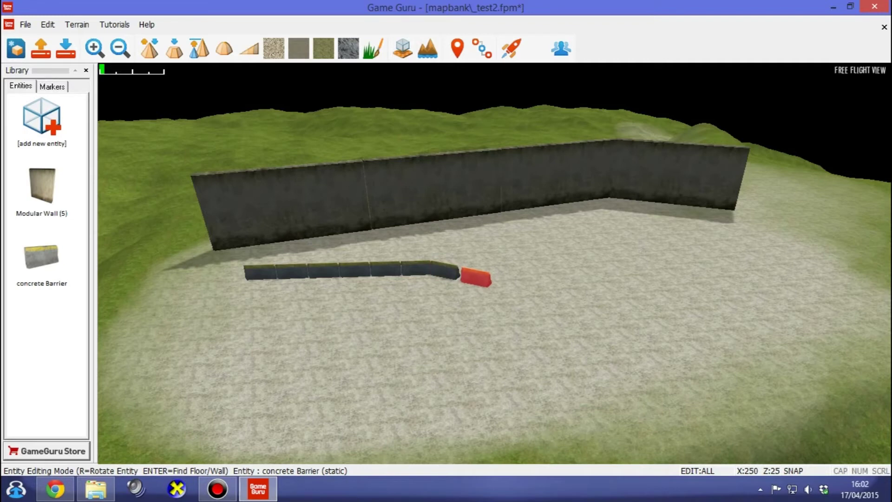
left_click(472, 277)
left_click(501, 281)
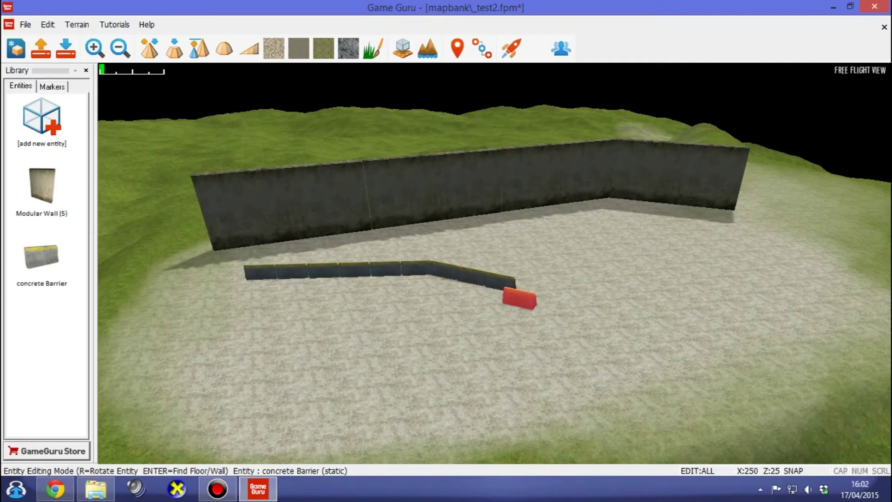
Step: Curve the barrier row back with two more rotated turns of two concrete barriers each, and discard the spare barrier
key("r")
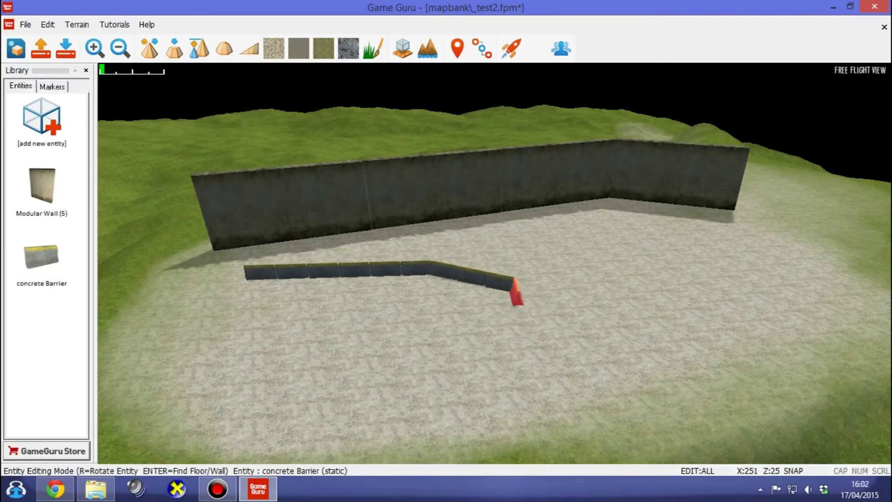
left_click(519, 308)
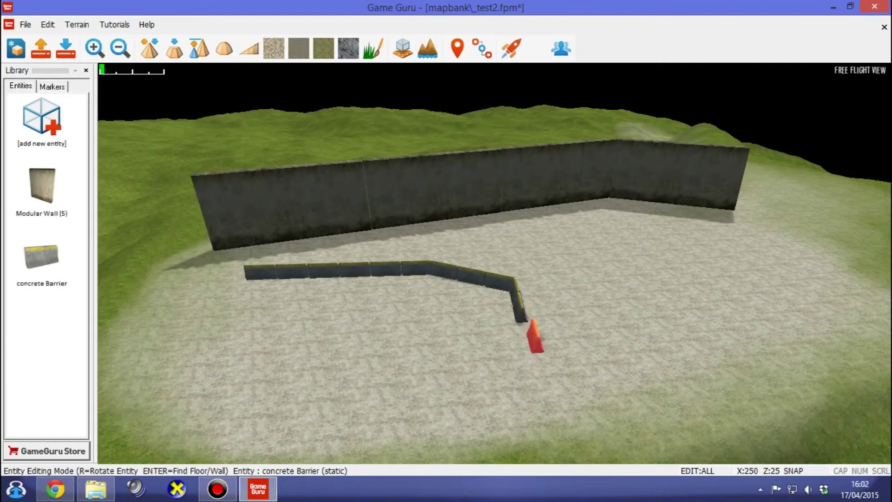
left_click(525, 327)
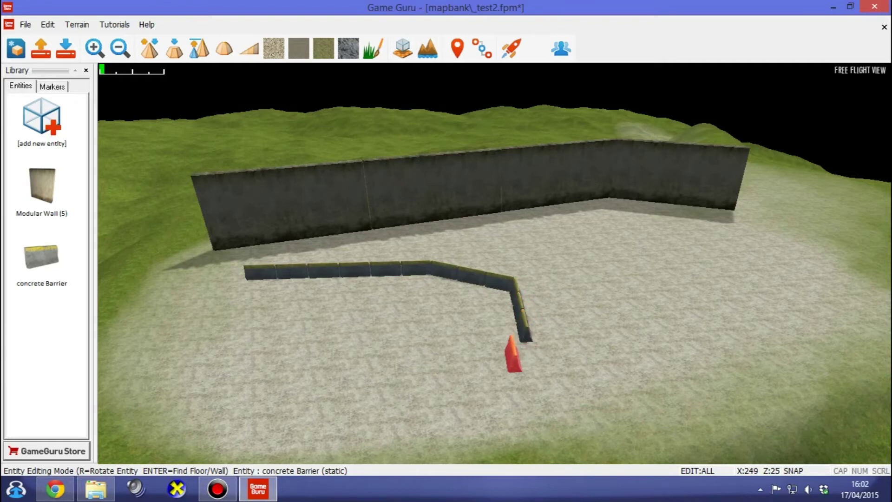
key("r")
left_click(512, 344)
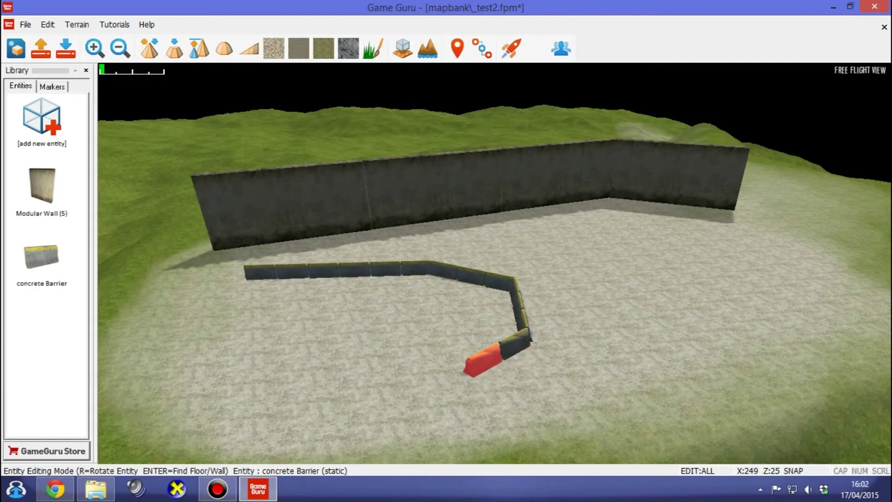
left_click(483, 361)
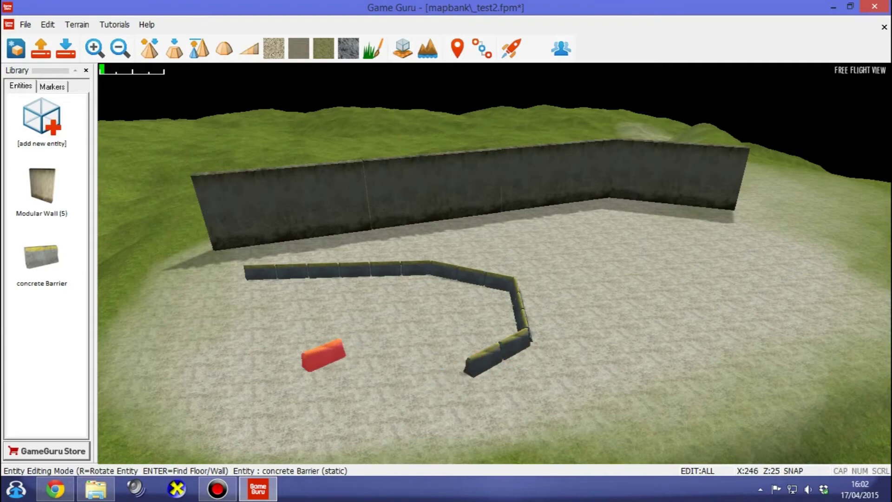
key("Delete")
Step: Load Wire Fence (Chain Linked) from the entity library and snap two fence sections together between the wall and the barriers
left_click(41, 117)
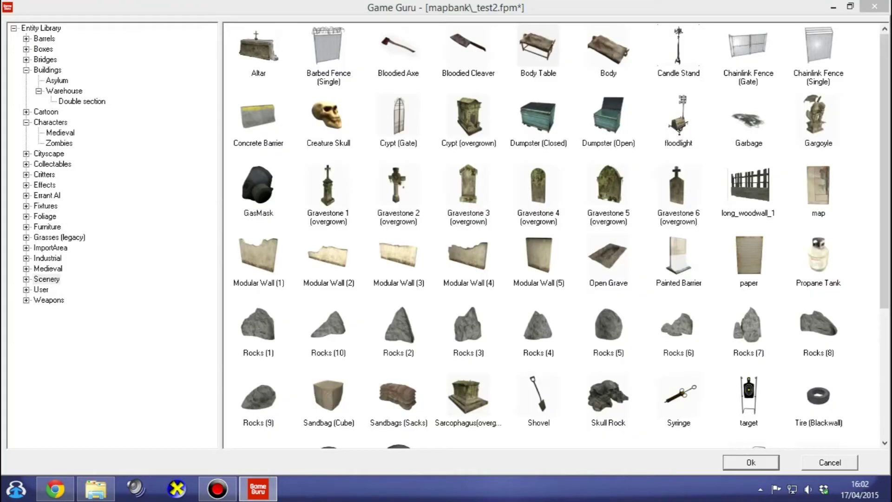
scroll(553, 235, "down", 3)
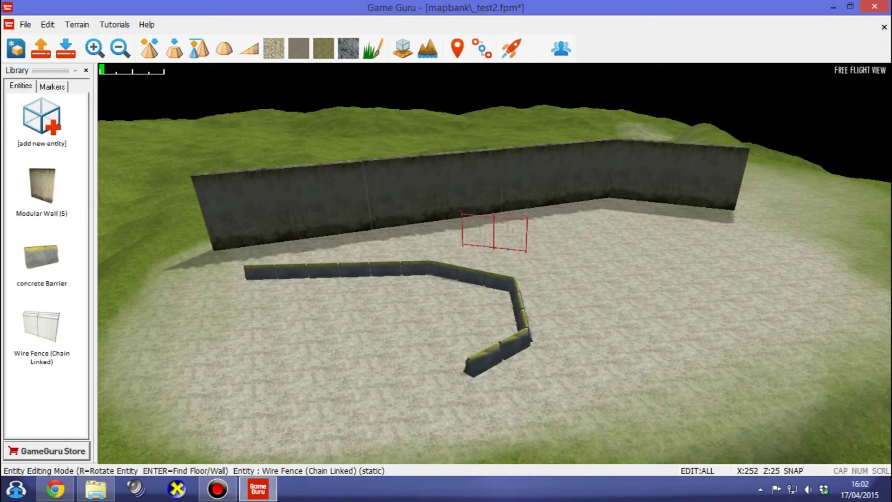
left_click(563, 251)
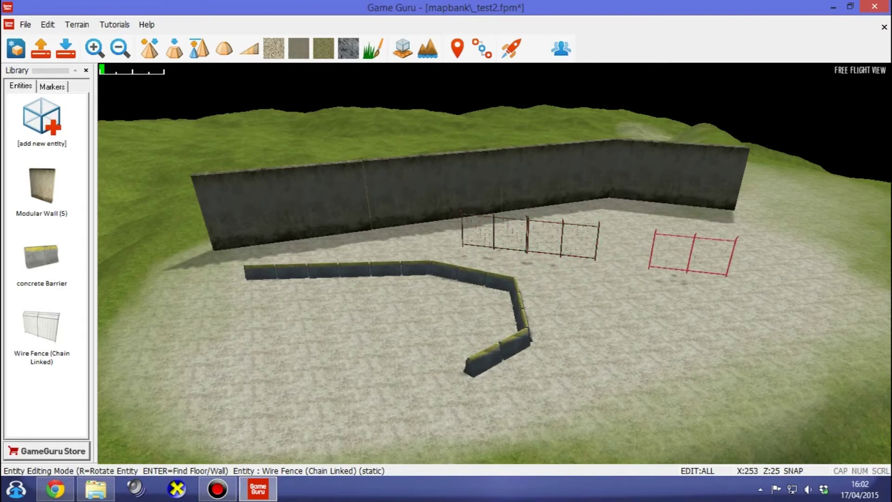
Step: Extend the wire fence row with two more snapped sections and discard the spare section
left_click(635, 259)
left_click(712, 269)
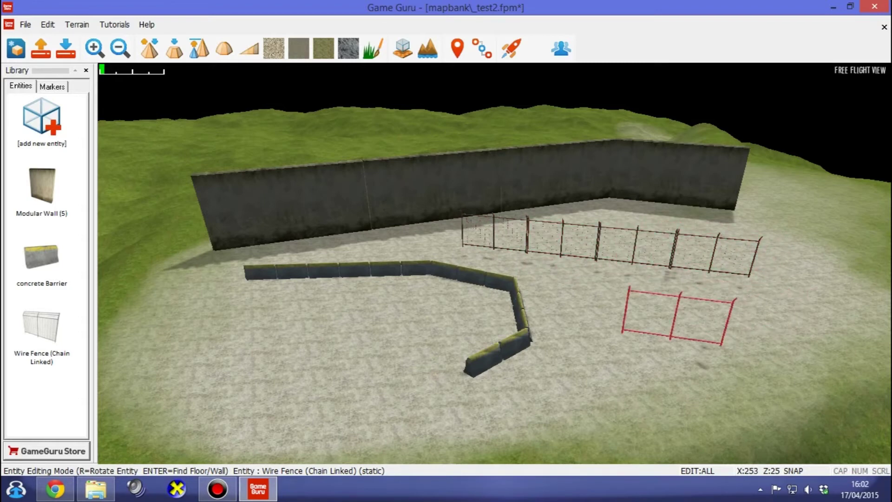
right_click(674, 325)
key("d")
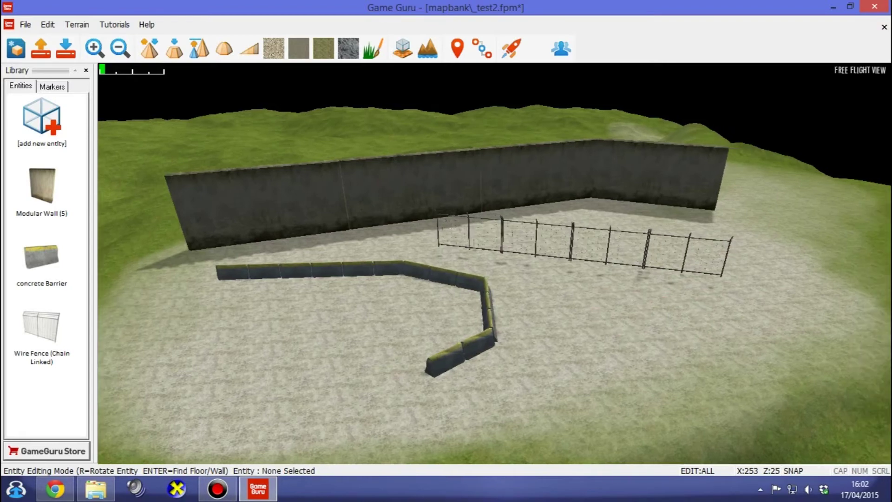
Step: Load the floor_1 tile from the Fixtures category of the entity library
left_click(42, 122)
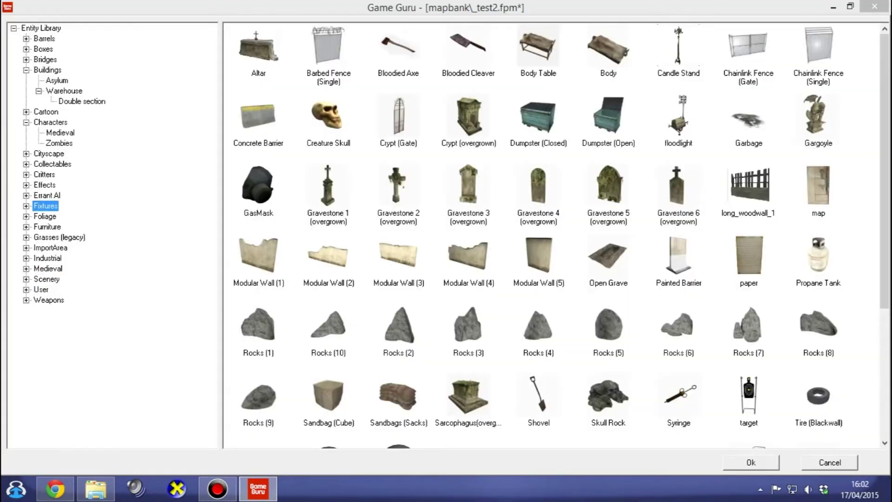
left_click(45, 217)
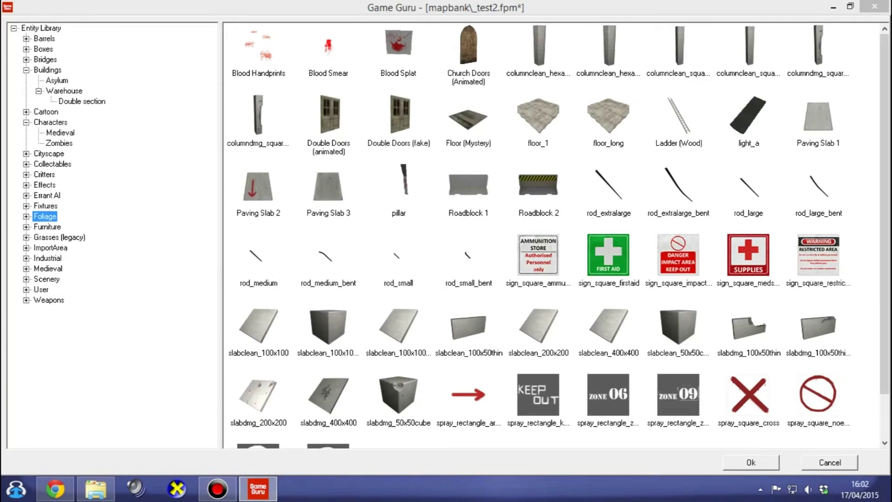
left_click(45, 206)
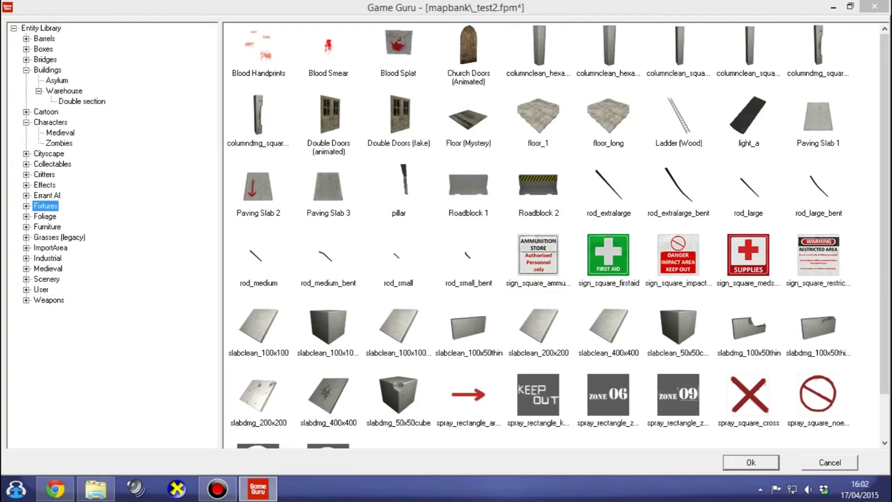
double_click(538, 116)
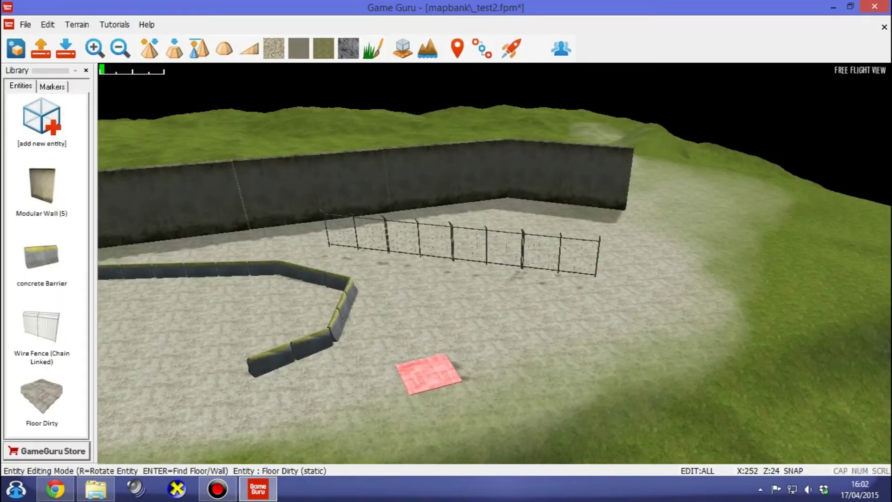
Step: Snap six floor tiles into a block three tiles long and two deep in front of the wire fence
left_click(434, 343)
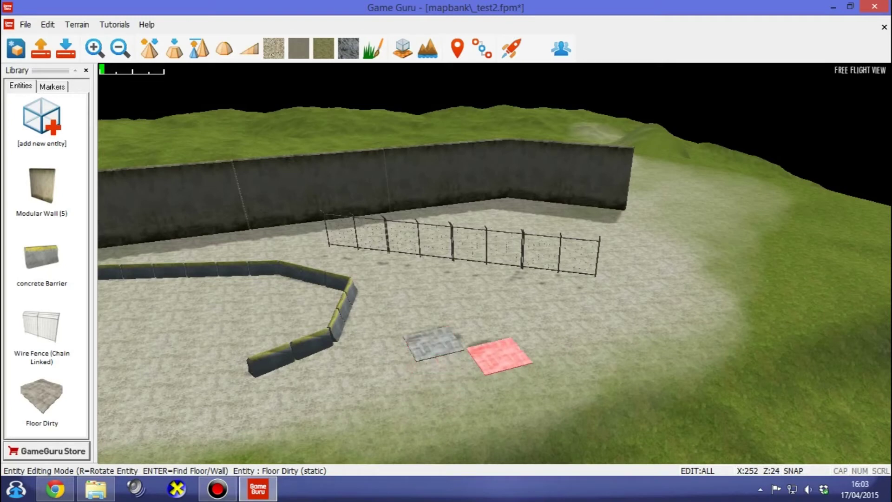
left_click(470, 336)
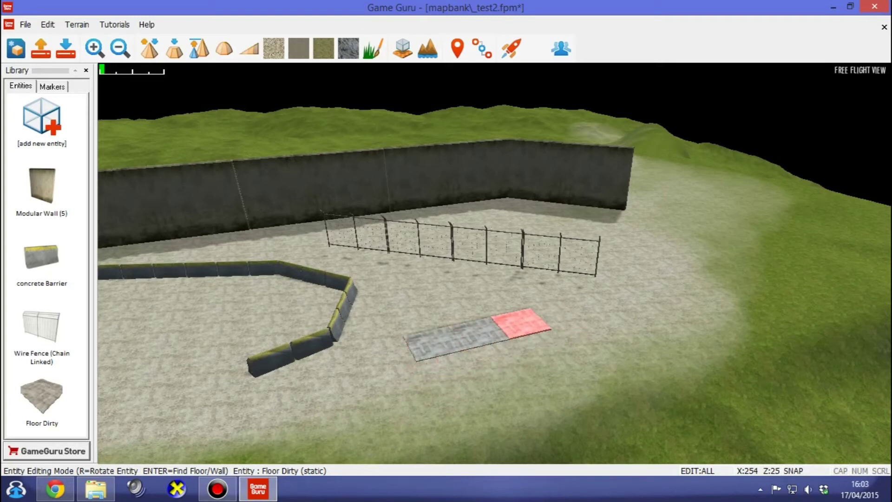
left_click(539, 342)
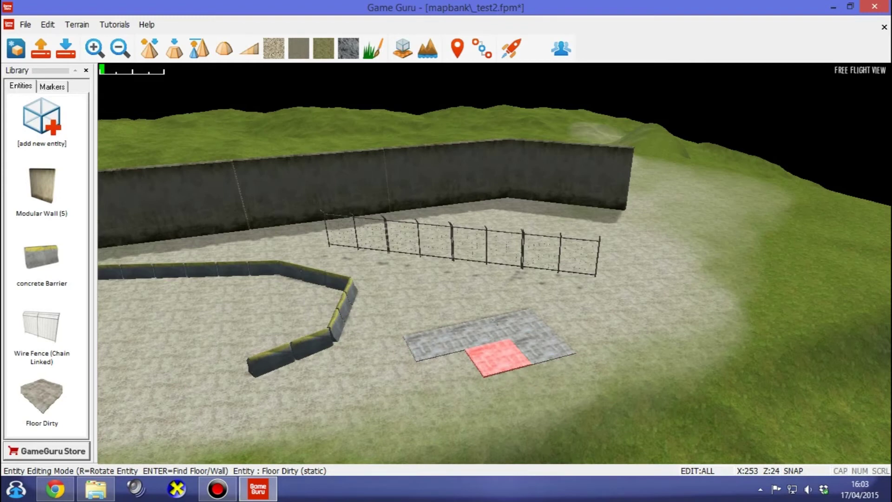
left_click(497, 357)
left_click(448, 367)
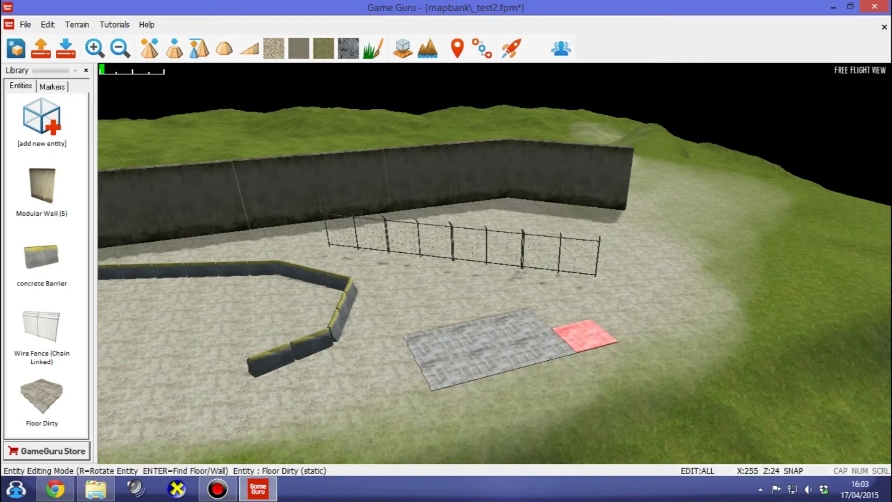
Step: Extend the floor block outward with snapped tiles on all sides, forming an irregular cross with a long arm toward the grass
left_click(585, 335)
left_click(419, 320)
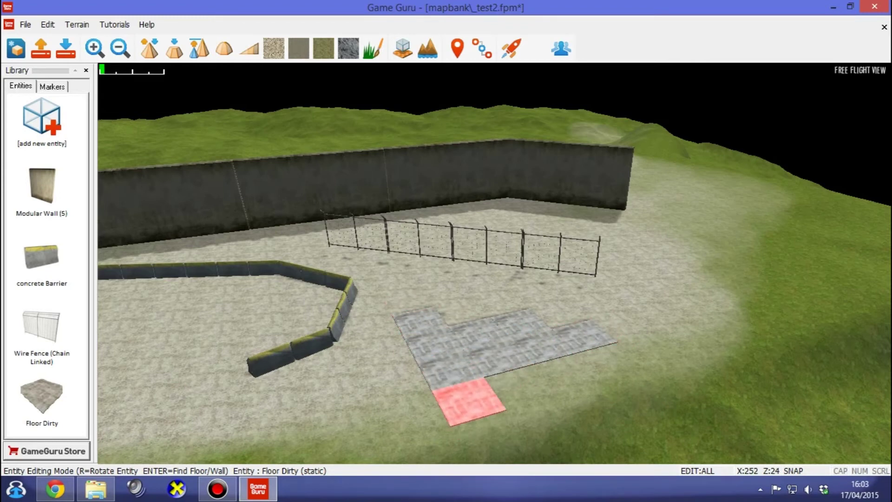
left_click(469, 401)
left_click(397, 384)
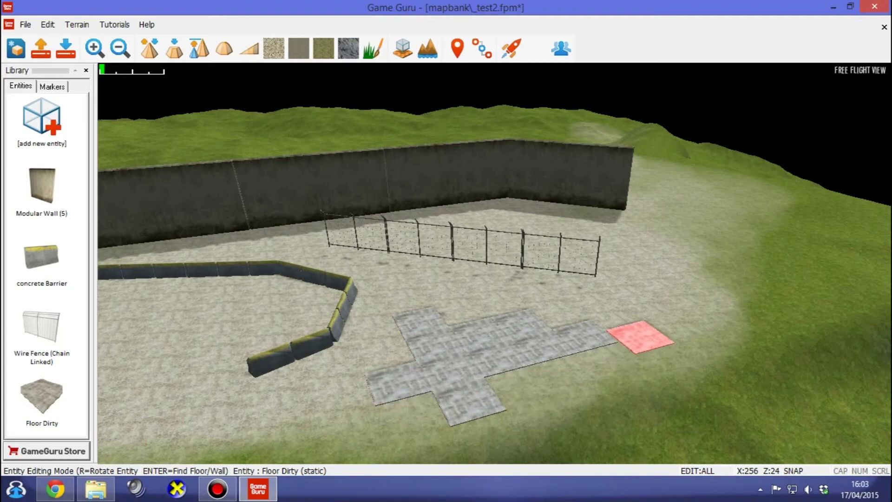
left_click(635, 323)
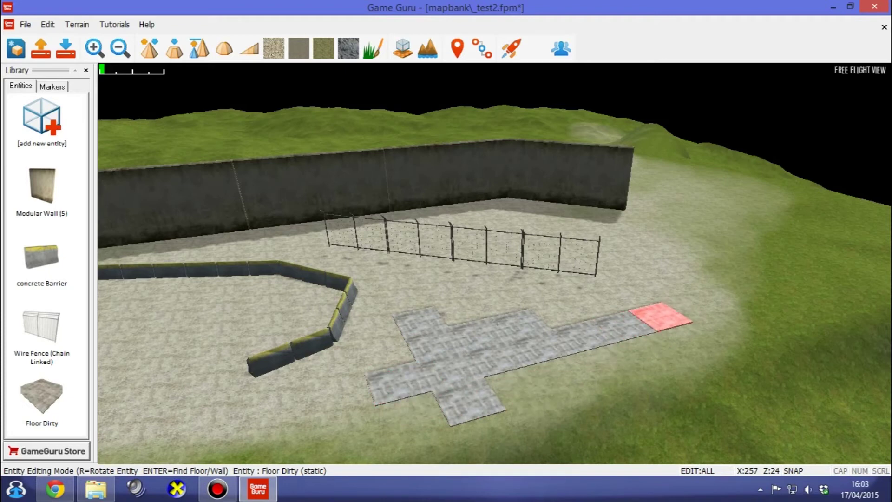
left_click(693, 308)
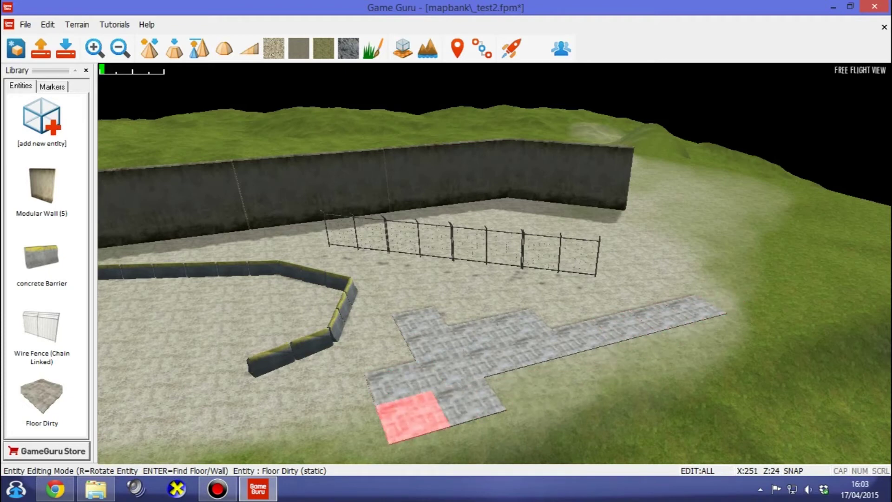
left_click(351, 397)
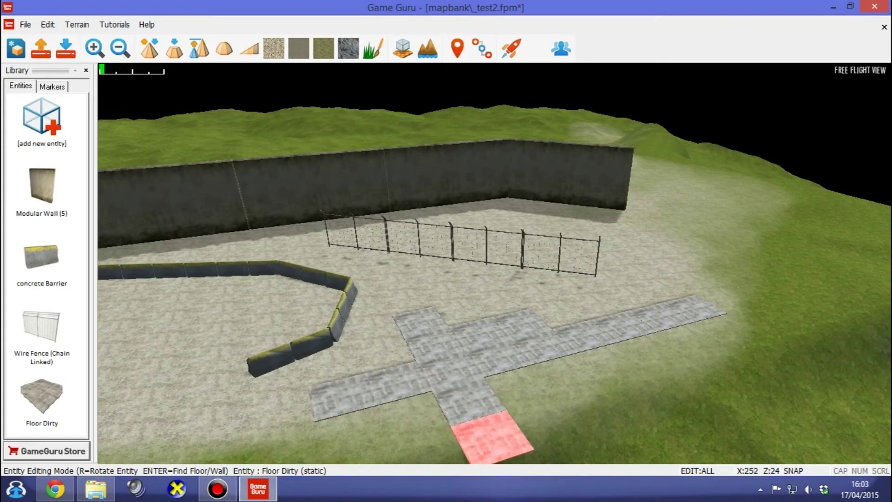
left_click(493, 437)
Step: Load Gravestone 1 (overgrown) from the Scenery category of the entity library as the entity to place
key("a")
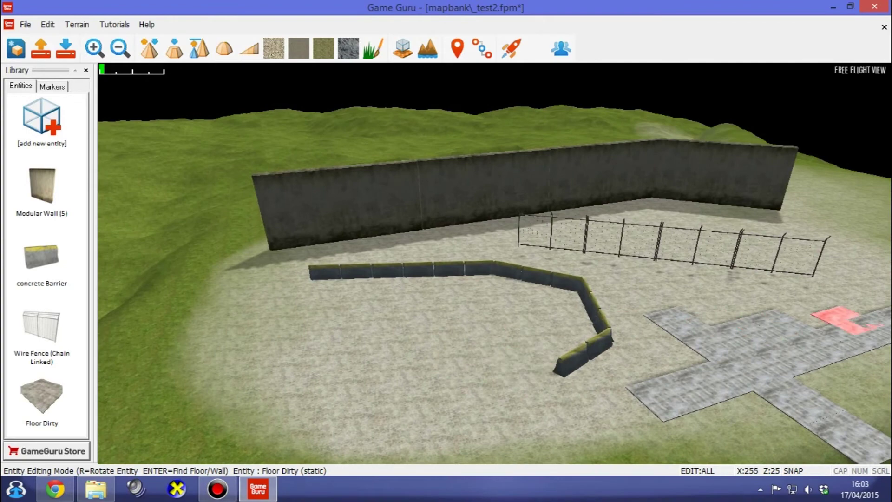
key("d")
key("a")
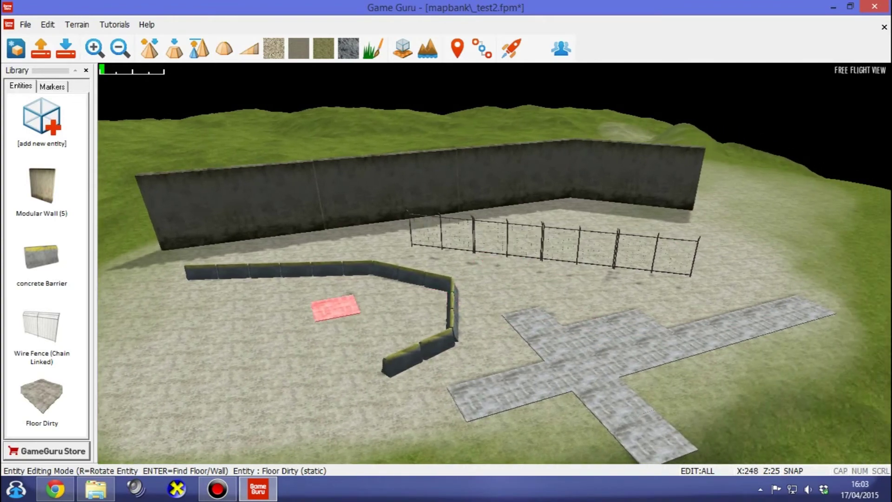
left_click(42, 122)
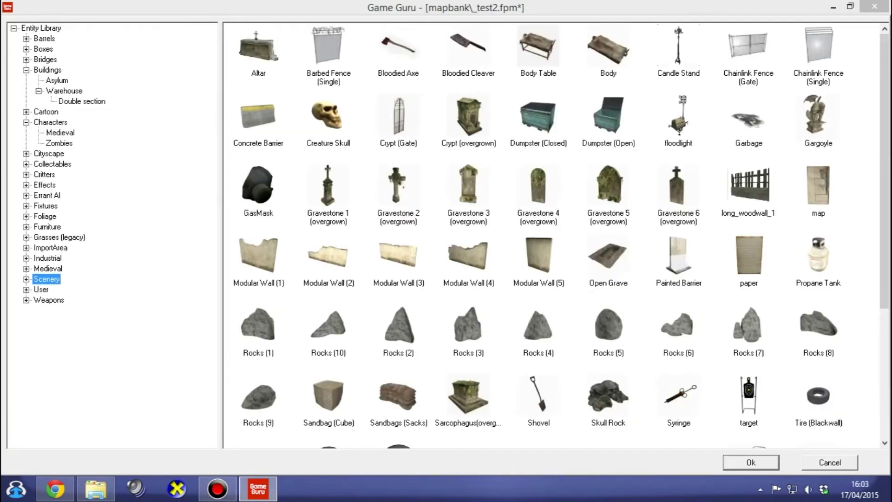
double_click(329, 186)
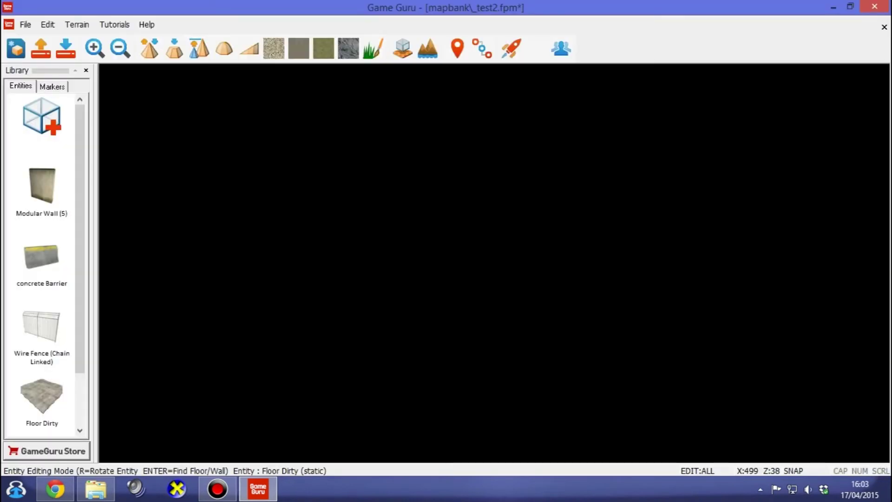
key("a")
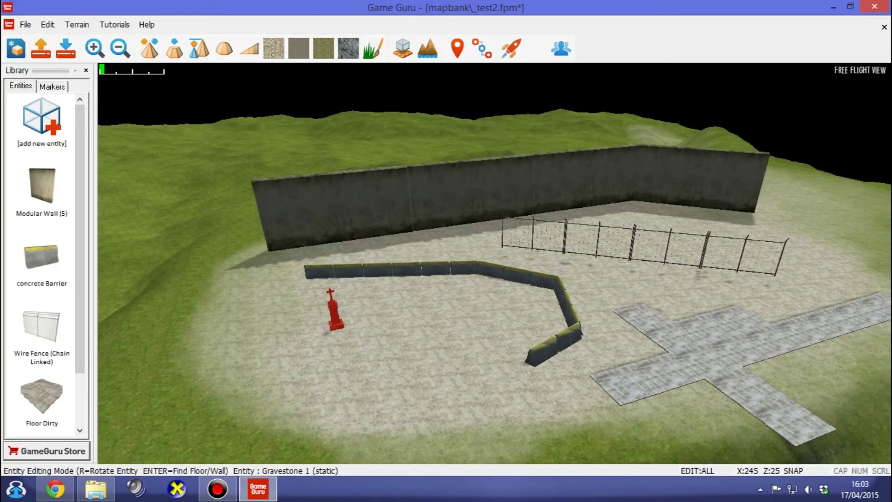
Step: Switch to grid placement and place nine gravestones in three rows of three in front of the straight barrier section
key("g")
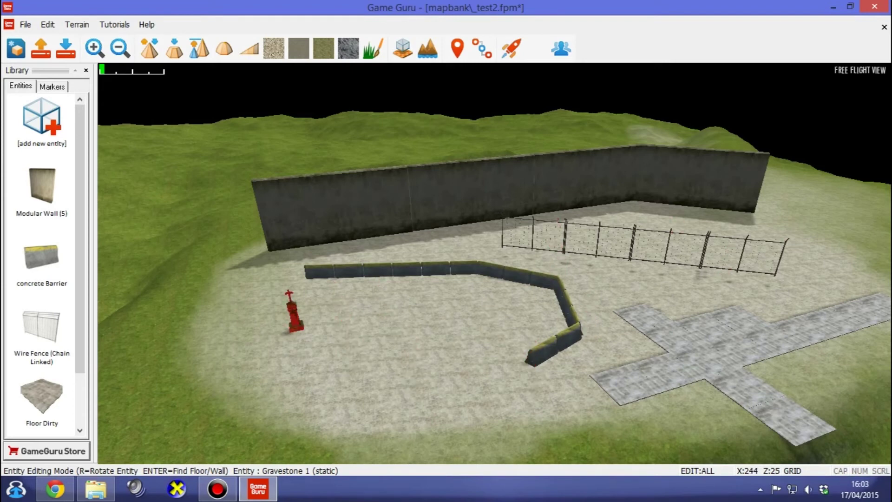
left_click(295, 320)
left_click(339, 312)
left_click(380, 304)
left_click(403, 344)
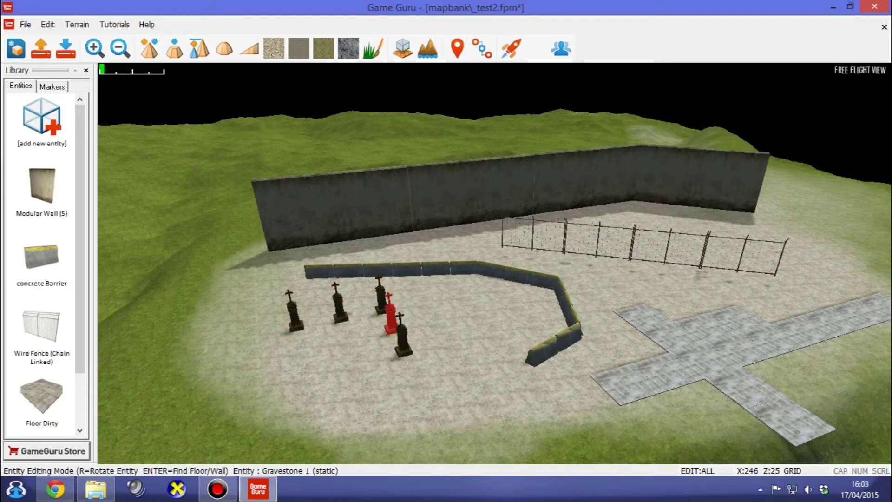
left_click(348, 332)
left_click(391, 321)
left_click(300, 341)
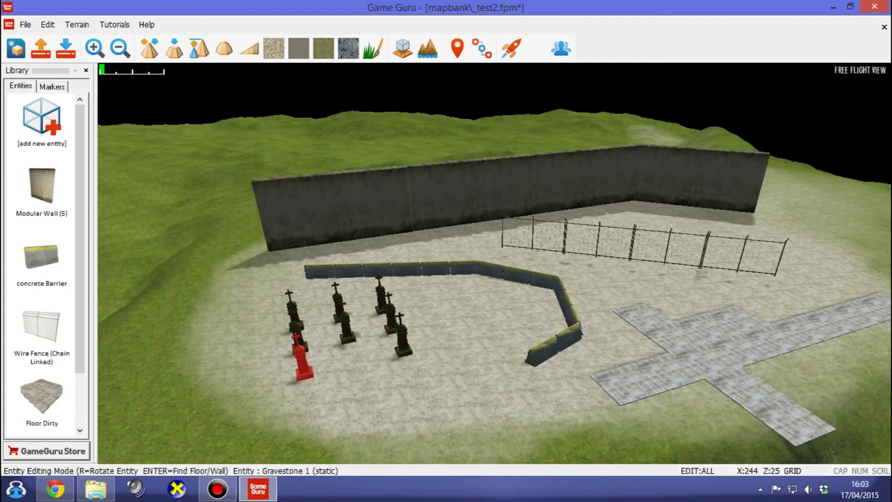
left_click(303, 367)
left_click(355, 353)
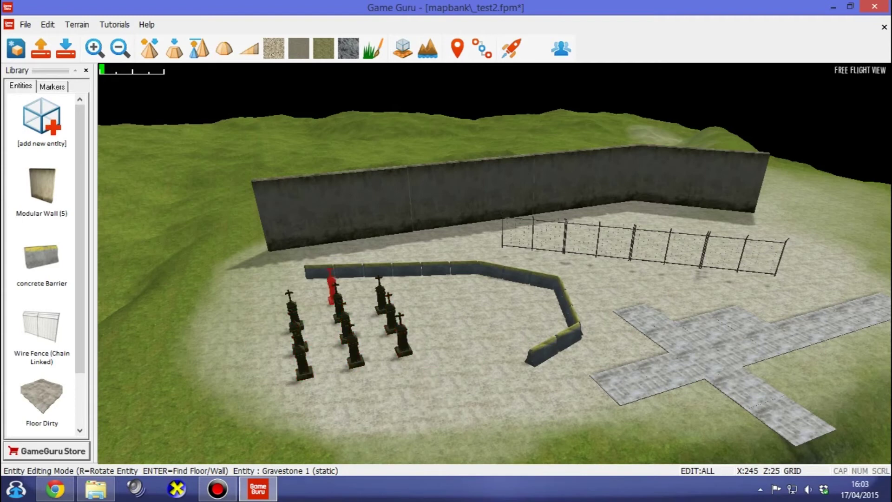
Step: Switch back to snap placement and snap four gravestones side by side between the spaced gravestones and the curved barriers
key("d")
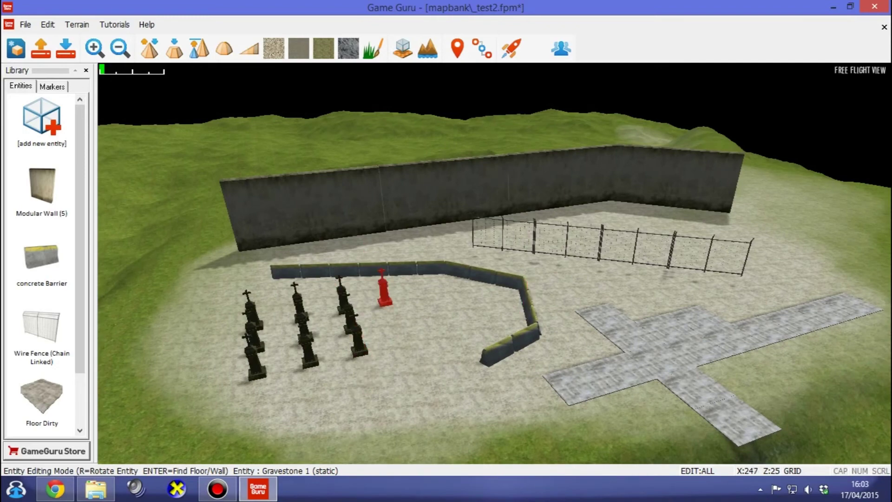
key("Right")
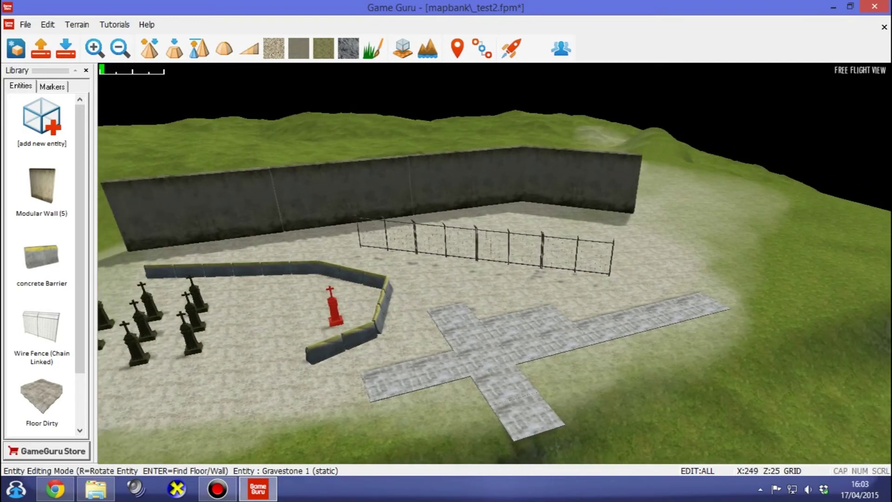
key("s")
key("a")
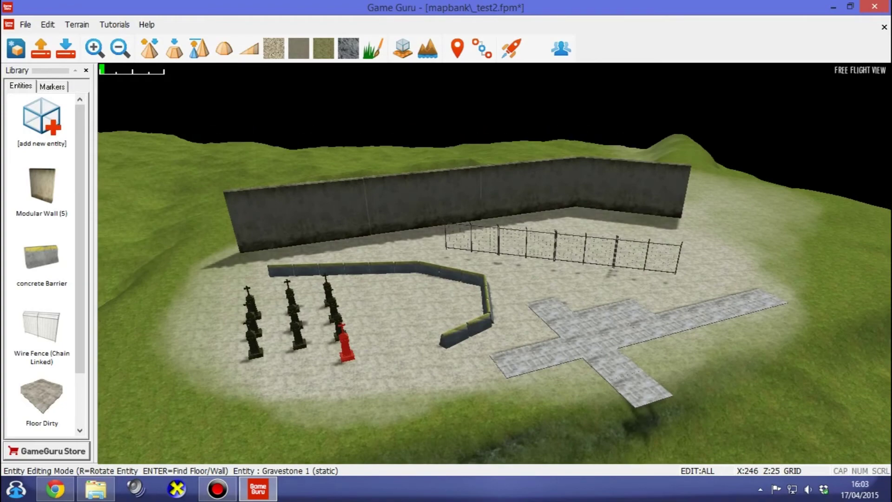
key("Up")
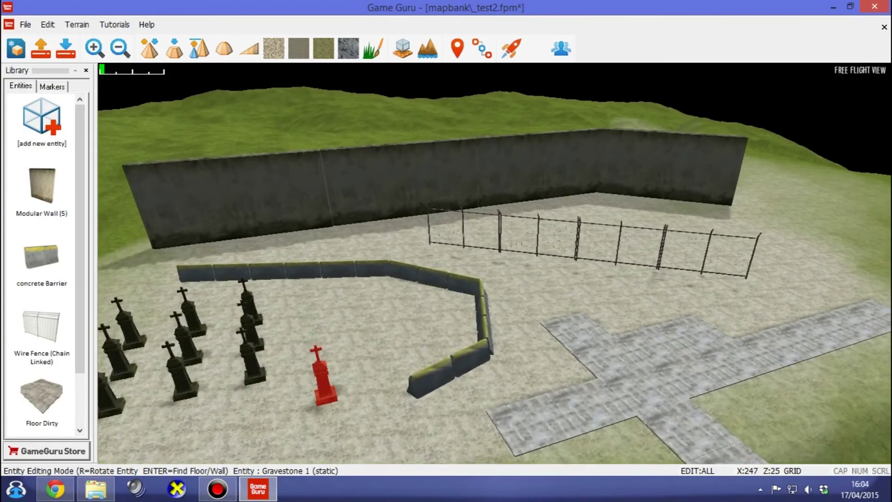
key("Up")
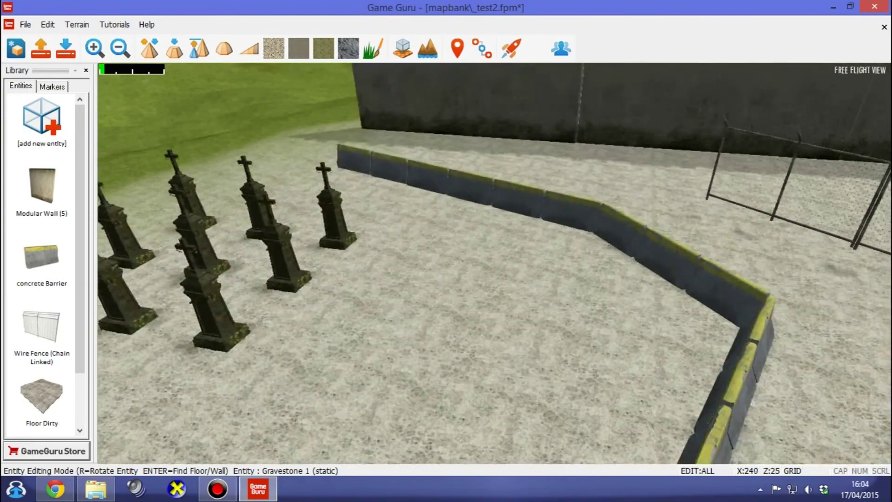
key("Down")
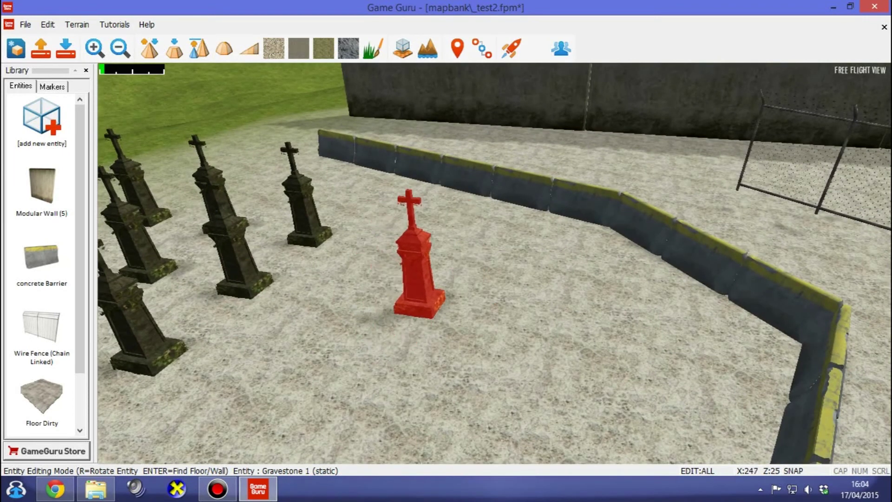
left_click(397, 278)
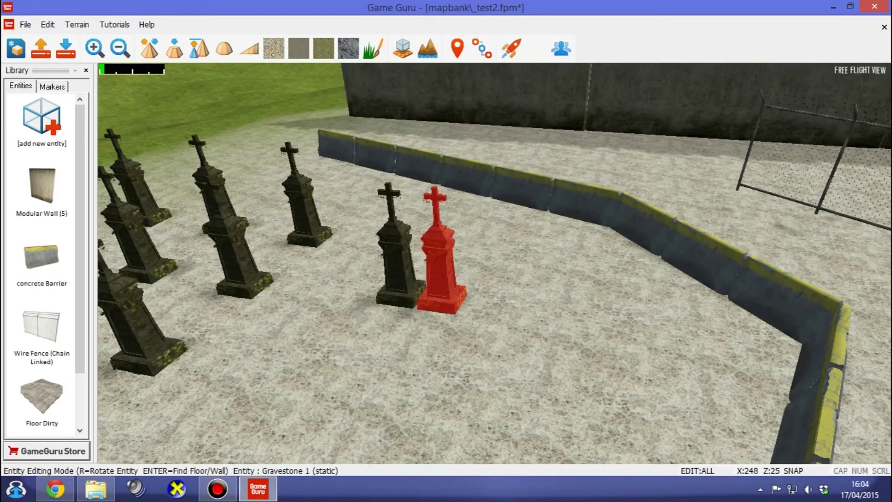
left_click(442, 293)
left_click(484, 299)
left_click(528, 306)
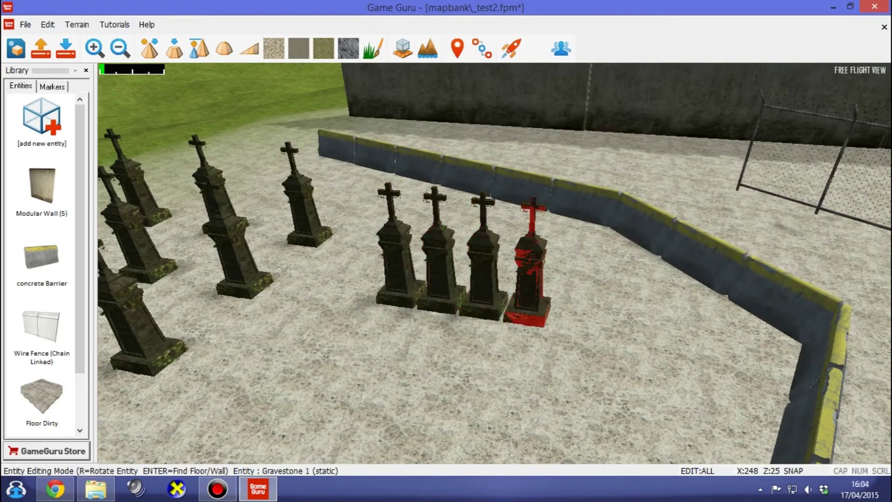
Step: Snap two more rows of four gravestones directly in front of the tightly packed row
left_click(521, 288)
left_click(469, 284)
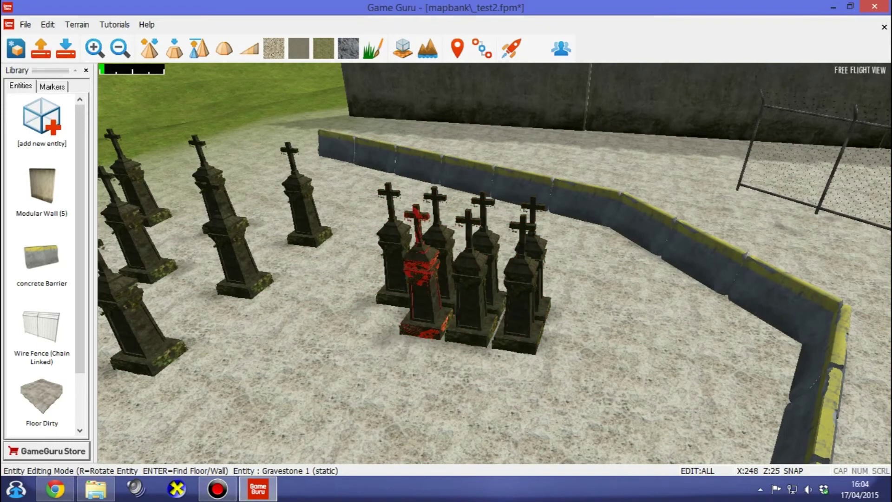
left_click(423, 279)
left_click(372, 269)
left_click(349, 297)
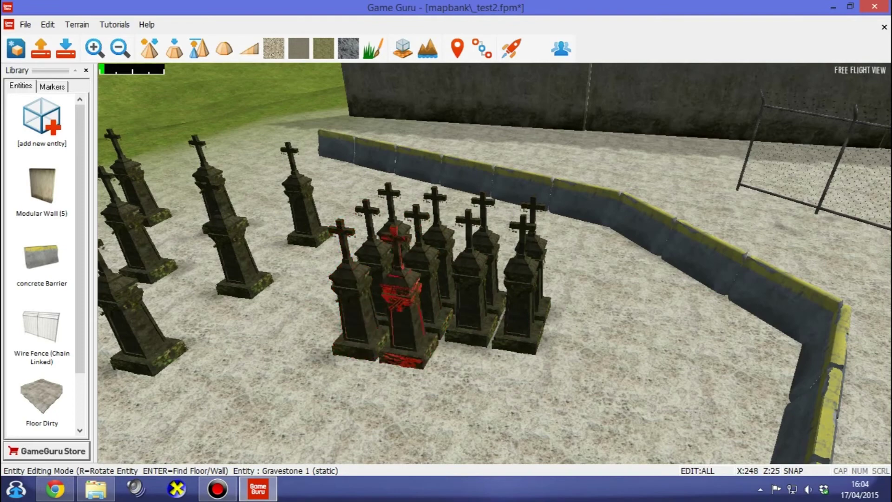
left_click(400, 302)
left_click(453, 300)
left_click(506, 297)
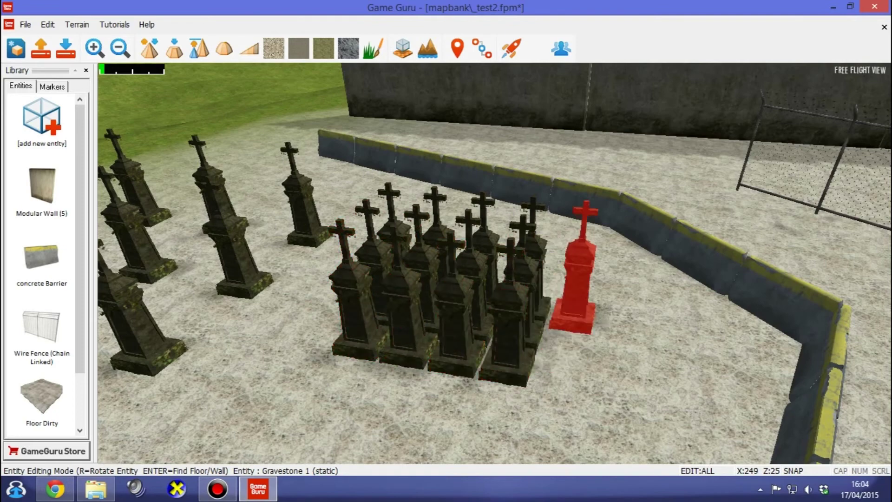
Step: Snap another row of gravestones in front of the tightly packed block and a further column along its side facing the curved barriers
left_click(569, 298)
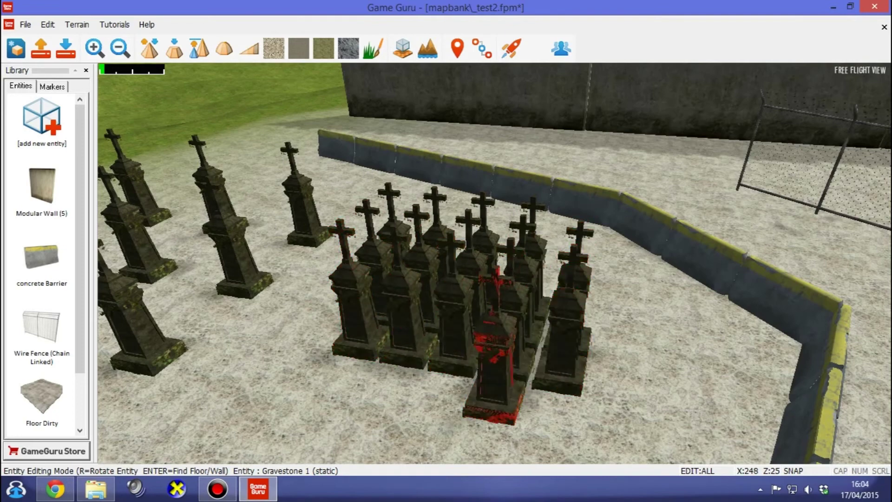
left_click(493, 355)
left_click(439, 349)
left_click(372, 344)
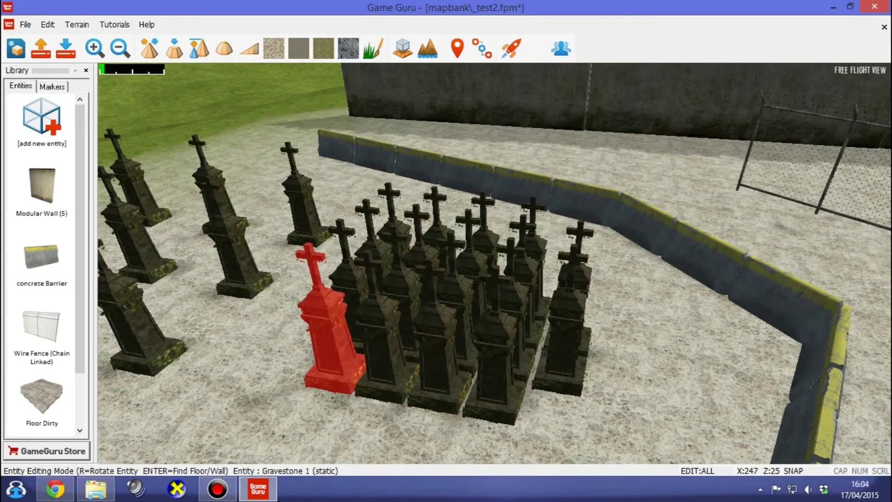
left_click(331, 344)
left_click(557, 363)
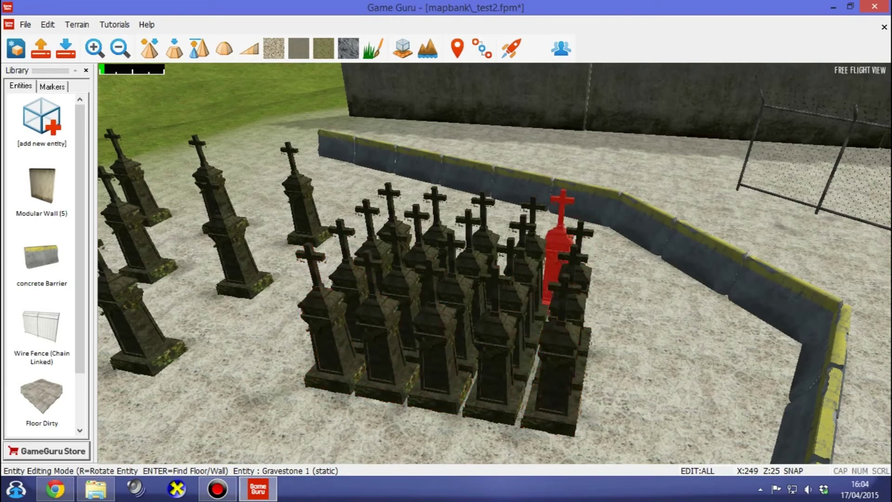
left_click(581, 279)
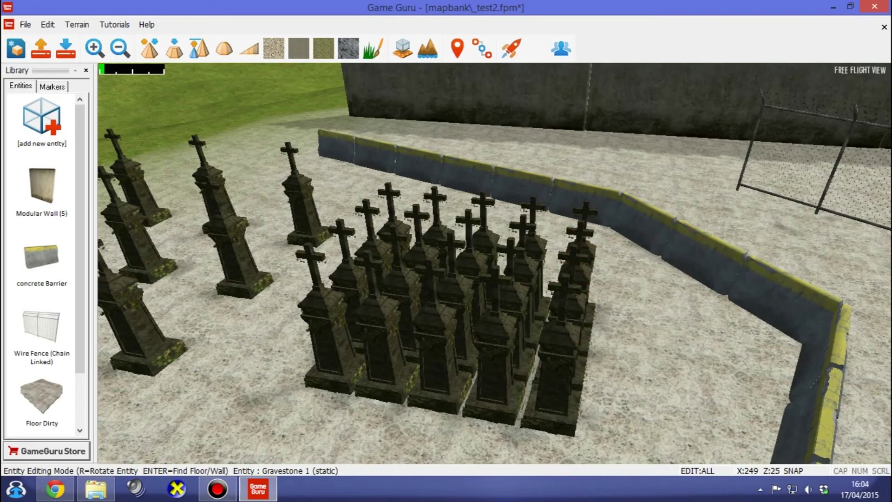
Step: Load Modular Wall (5) from the entity library, snap one section onto the paved ground, and stop placing walls
left_click(42, 122)
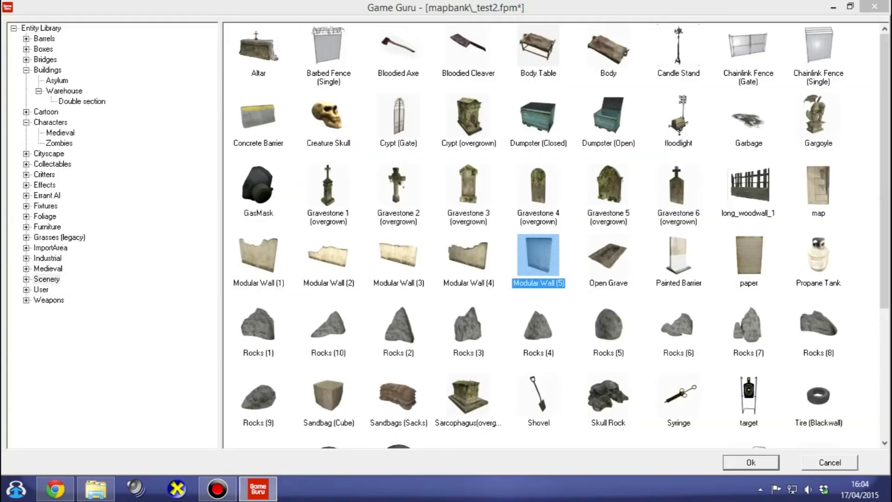
double_click(539, 255)
key("w")
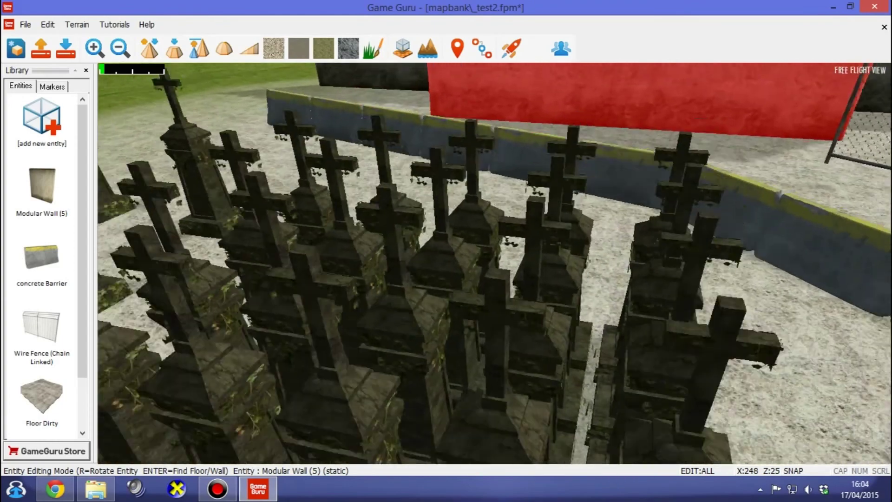
key("s")
right_click_drag(494, 263, 521, 188)
key("w")
key("w")
key("w")
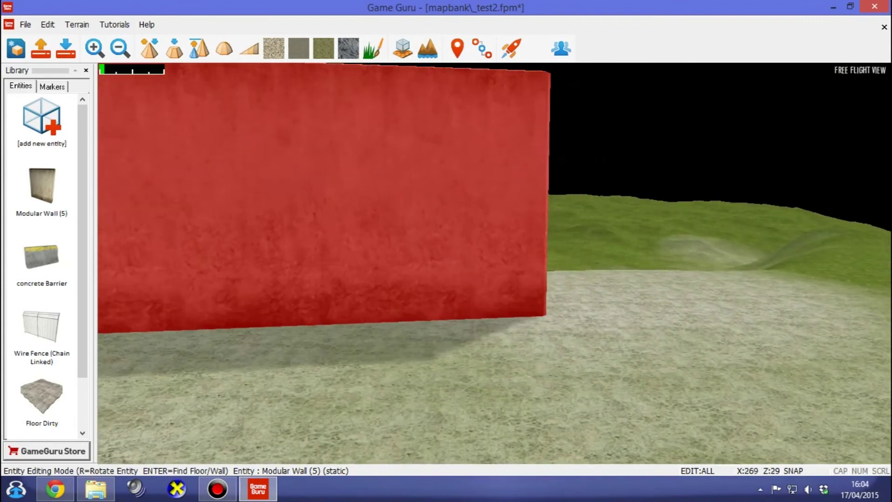
key("w")
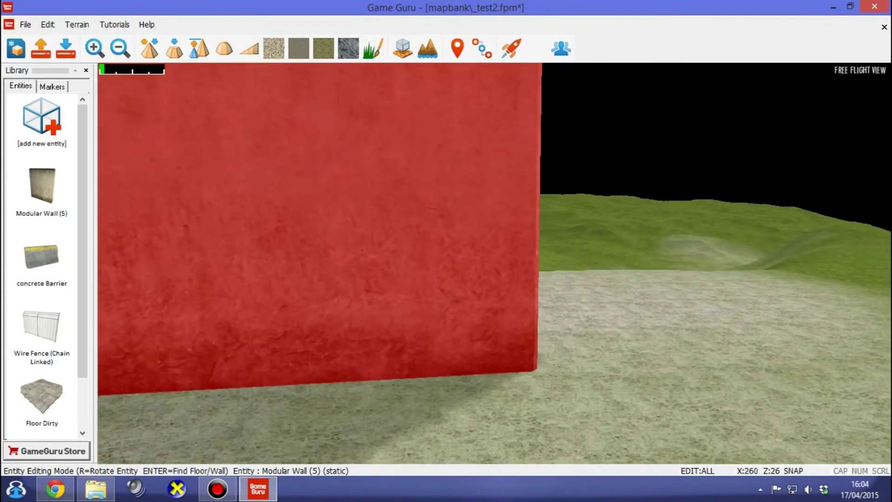
key("s")
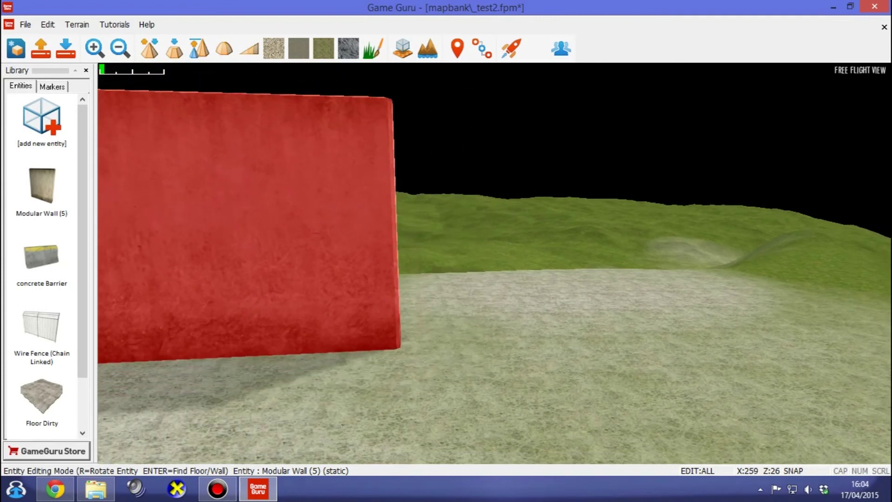
left_click(186, 316)
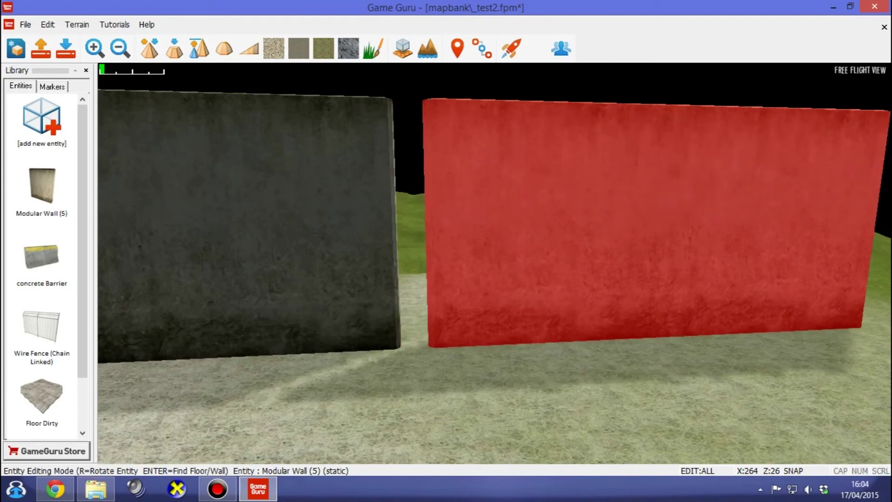
scroll(495, 263, "up", 3)
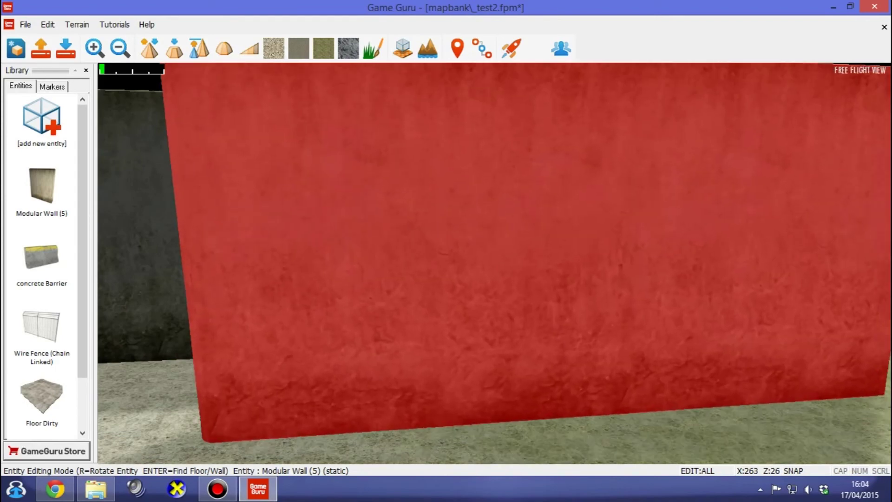
key("Delete")
Step: Examine the joint between the snapped wall sections up close, and the whole layout of walls, fence, barriers, gravestones and floor tiles from above
right_click_drag(495, 264, 474, 255)
key("w")
key("s")
key("w")
scroll(495, 264, "down", 4)
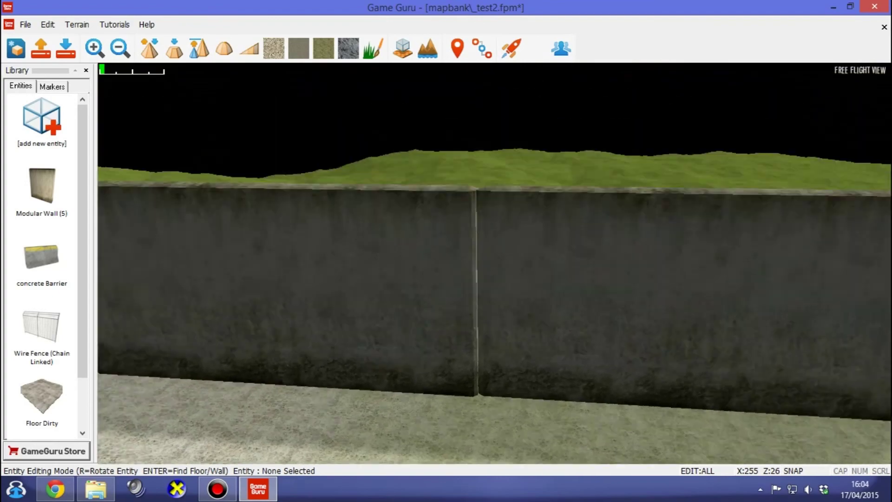
right_click_drag(474, 261, 409, 260)
key("s")
right_click_drag(474, 260, 515, 289)
key("s")
key("w")
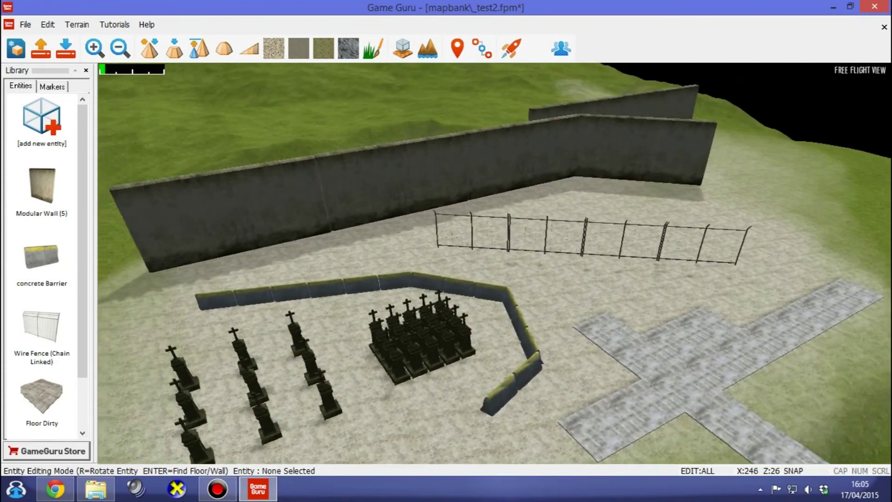
key("s")
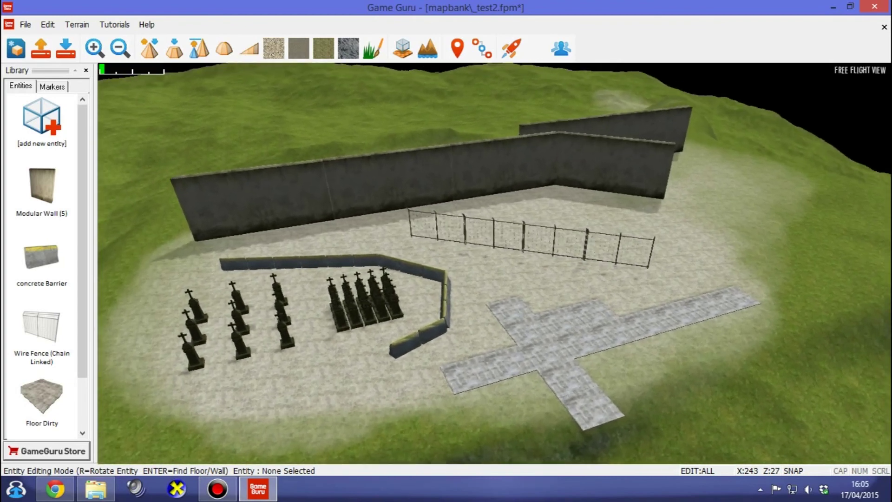
scroll(495, 264, "down", 5)
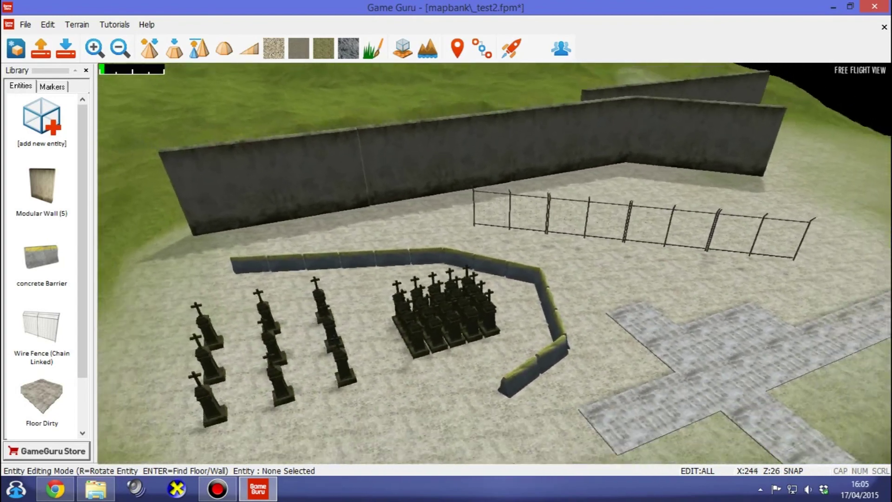